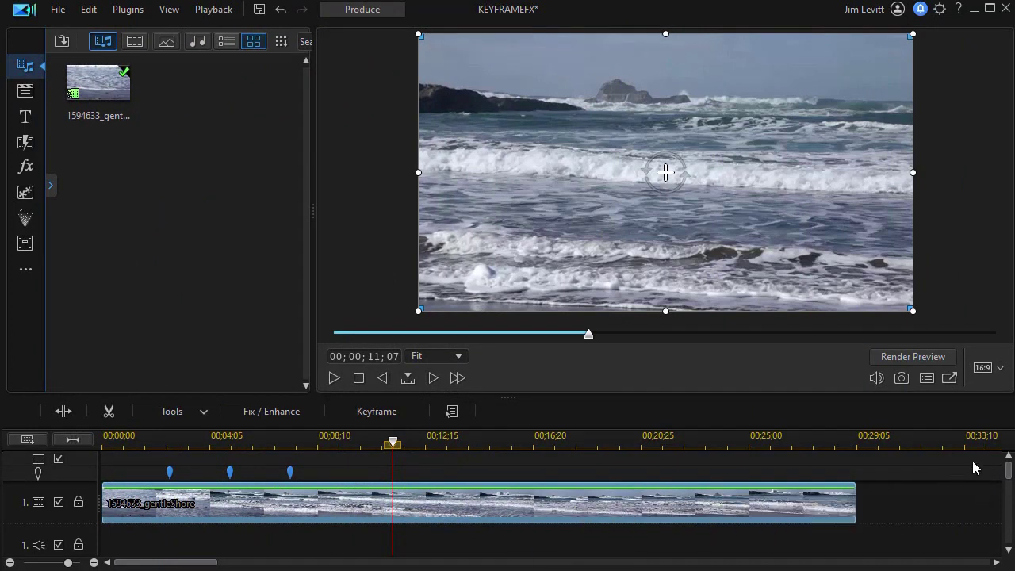
Place the gentleShore ocean clip on the timeline above the With Honors music track
{"action": "left_click_drag", "start_coordinate": [1009, 475], "coordinate": [1003, 523]}
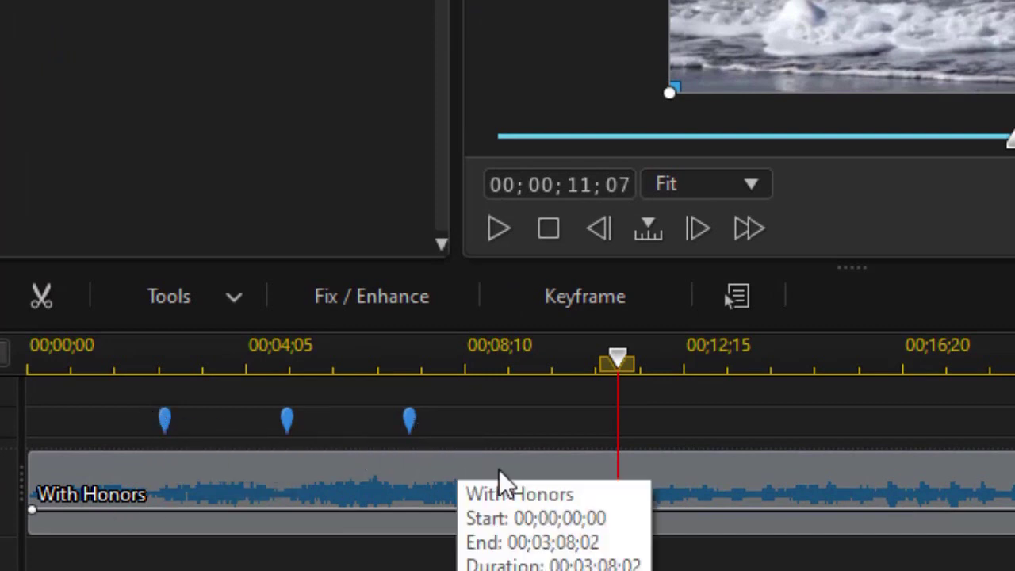
Check the With Honors music clip's context options, then bring up the Effect Room
{"action": "left_click", "coordinate": [769, 479]}
{"action": "right_click", "coordinate": [776, 481]}
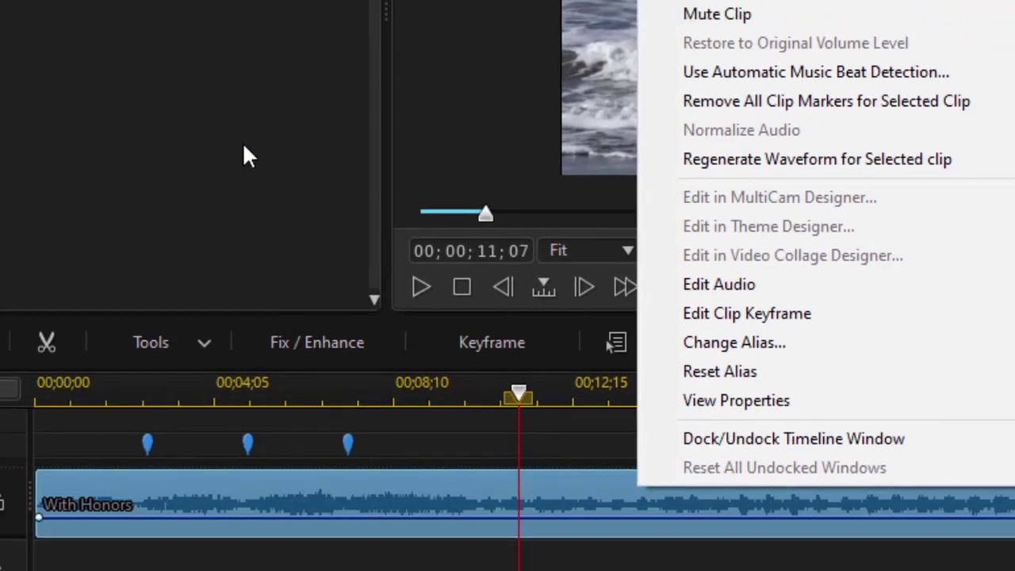
{"action": "left_click", "coordinate": [242, 130]}
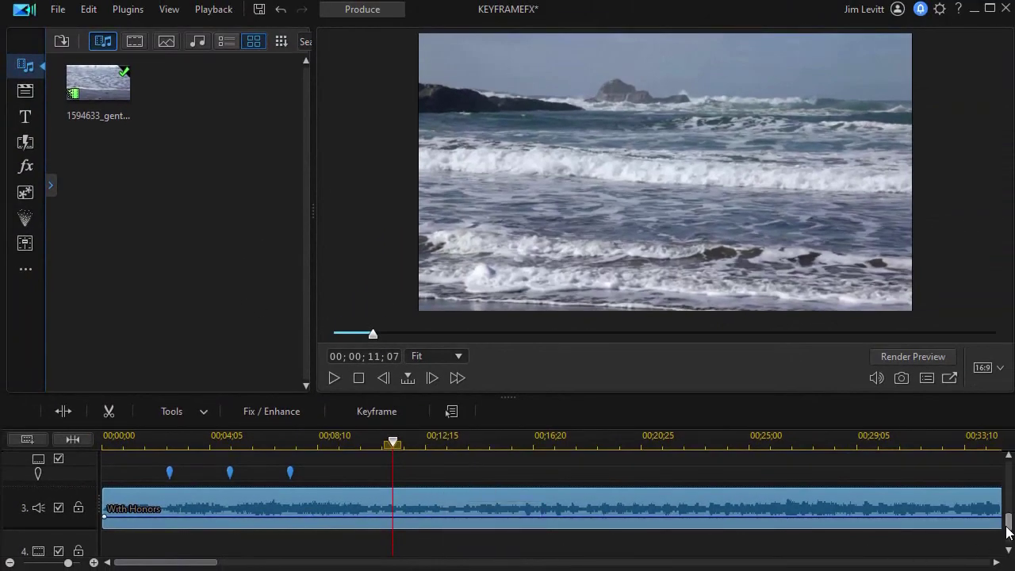
{"action": "left_click_drag", "start_coordinate": [1008, 527], "coordinate": [981, 431]}
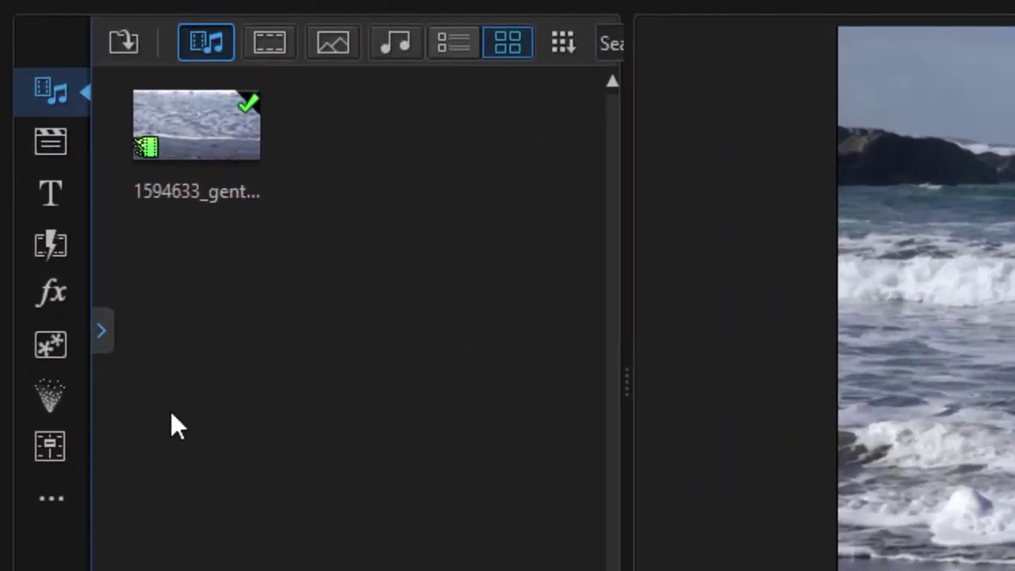
{"action": "left_click", "coordinate": [59, 298]}
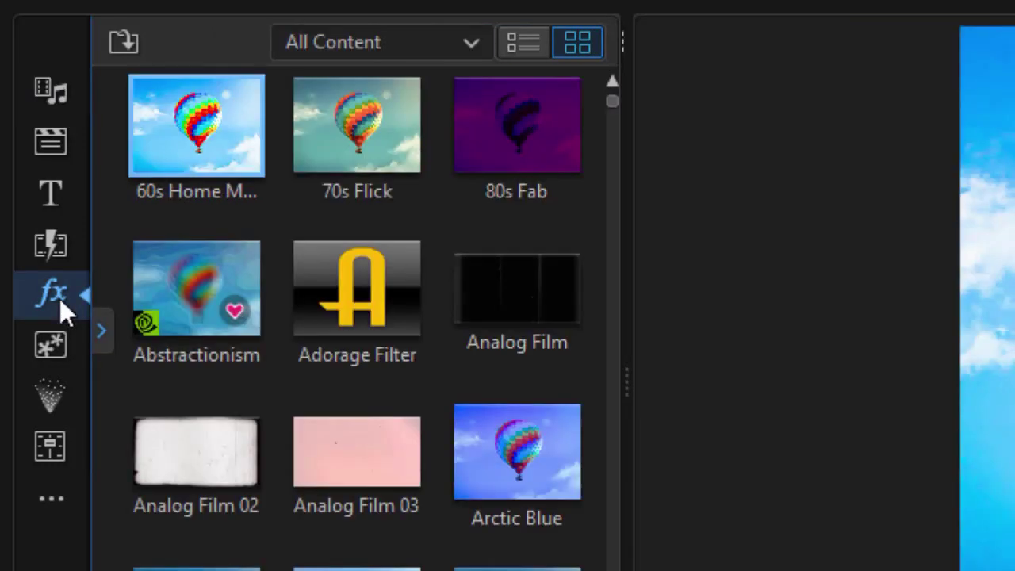
Filter effects to Color LUT and apply Landscape HDR Cold 01 to the gentleShore ocean clip
{"action": "left_click", "coordinate": [468, 49]}
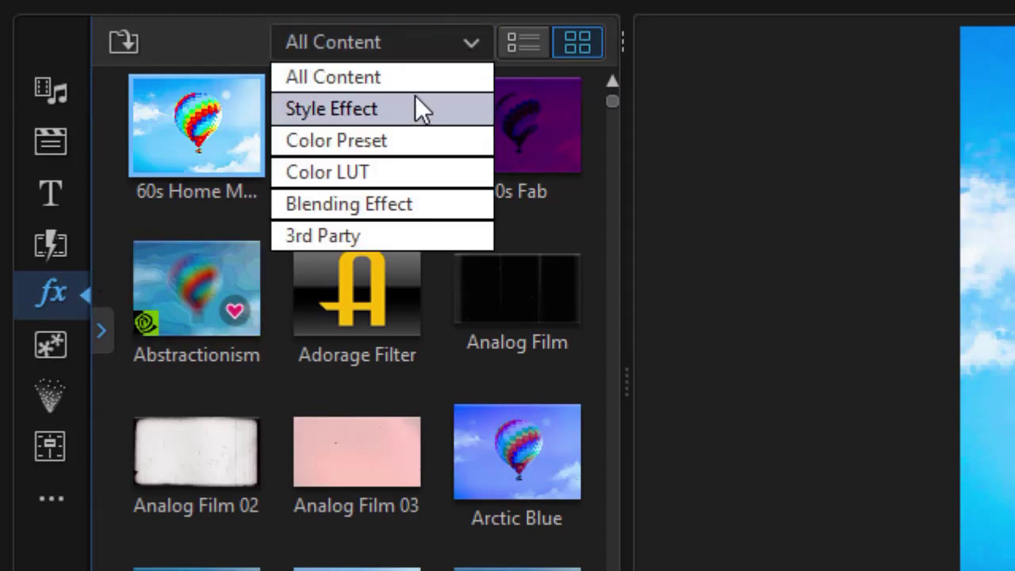
{"action": "left_click", "coordinate": [380, 172]}
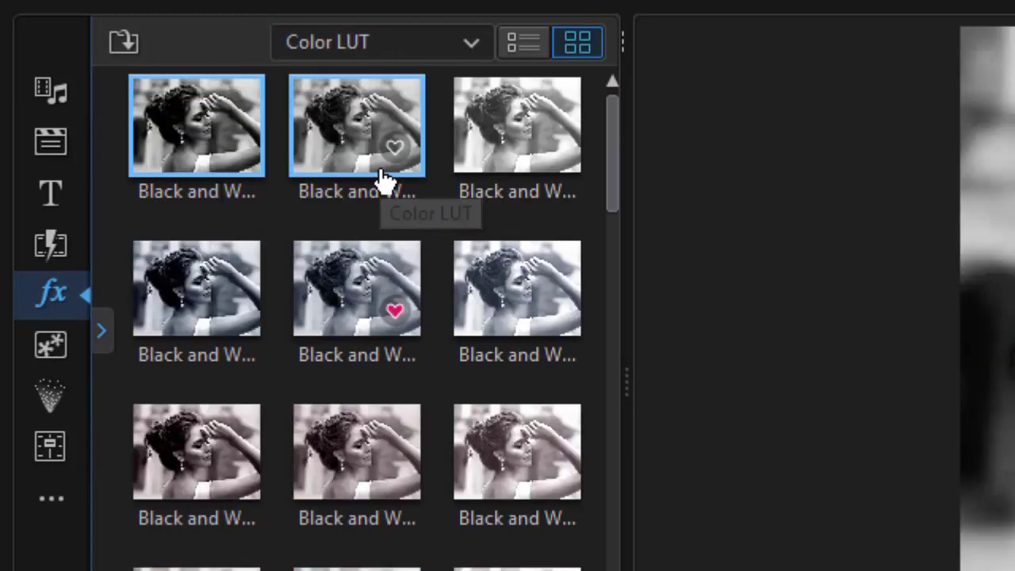
{"action": "left_click_drag", "start_coordinate": [607, 191], "coordinate": [595, 290]}
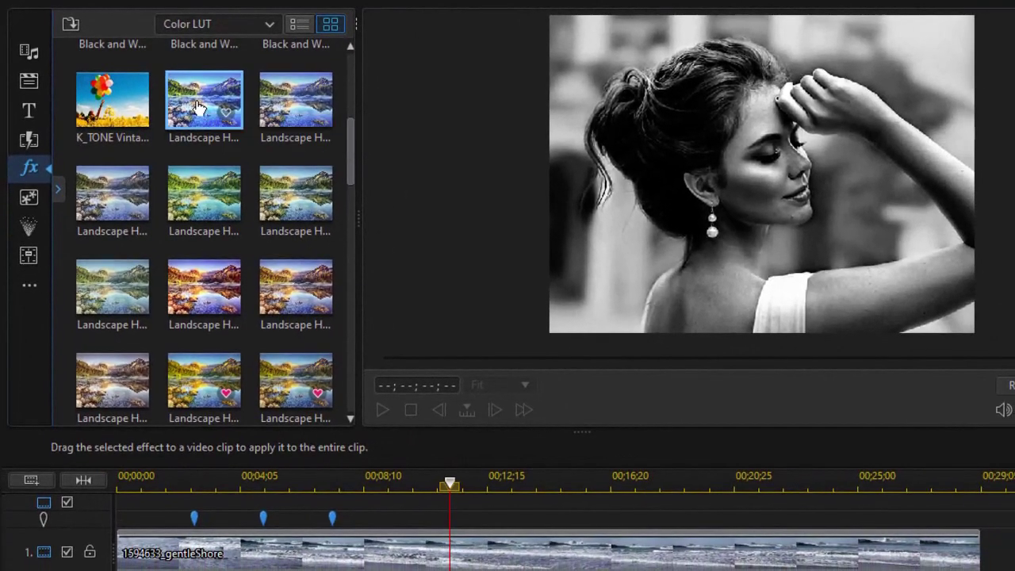
{"action": "left_click_drag", "start_coordinate": [349, 188], "coordinate": [170, 555]}
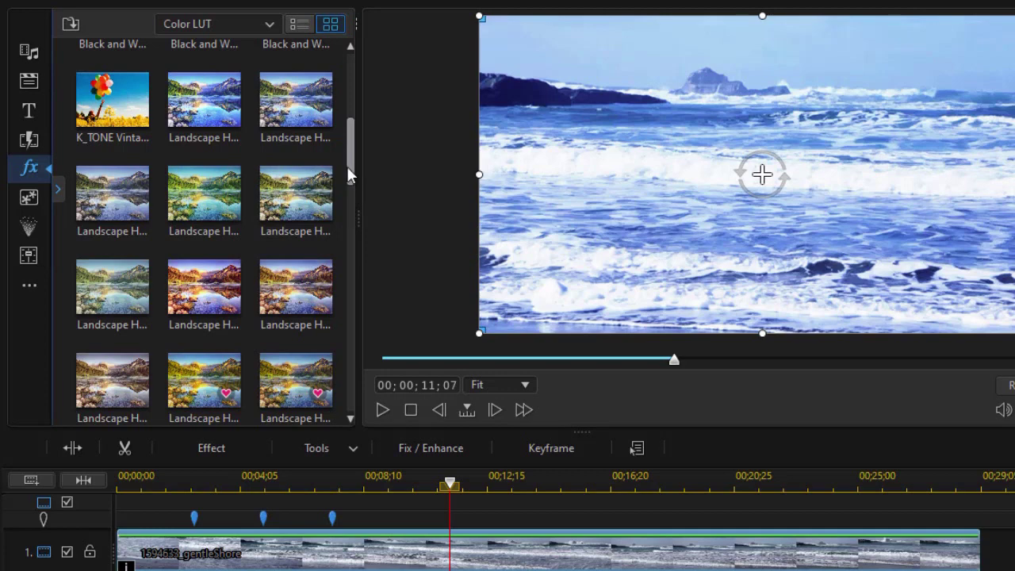
{"action": "left_click", "coordinate": [272, 28]}
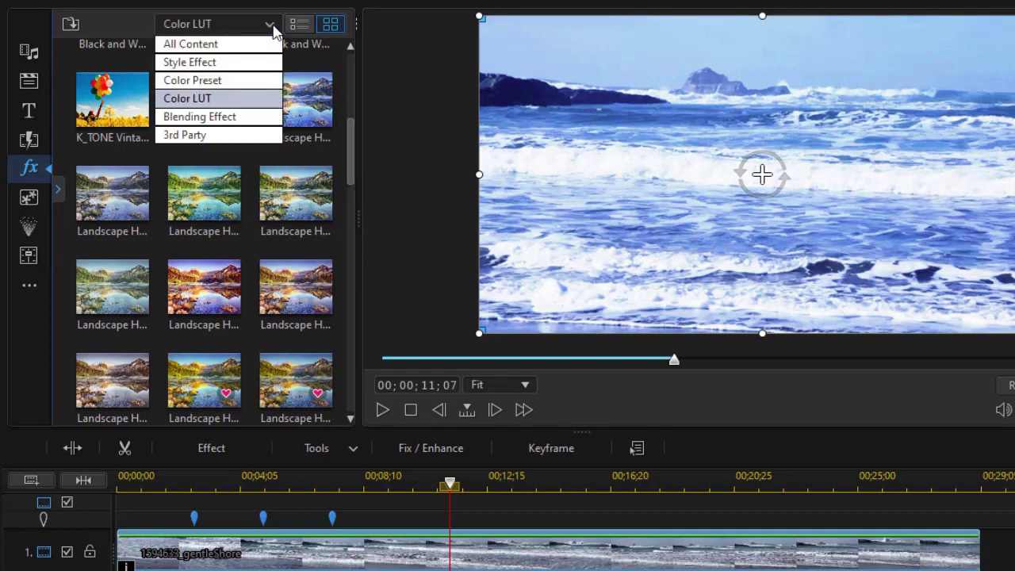
Drop the Blur style effect onto the effects track and stretch it to 00;00;08;10
{"action": "left_click", "coordinate": [243, 66]}
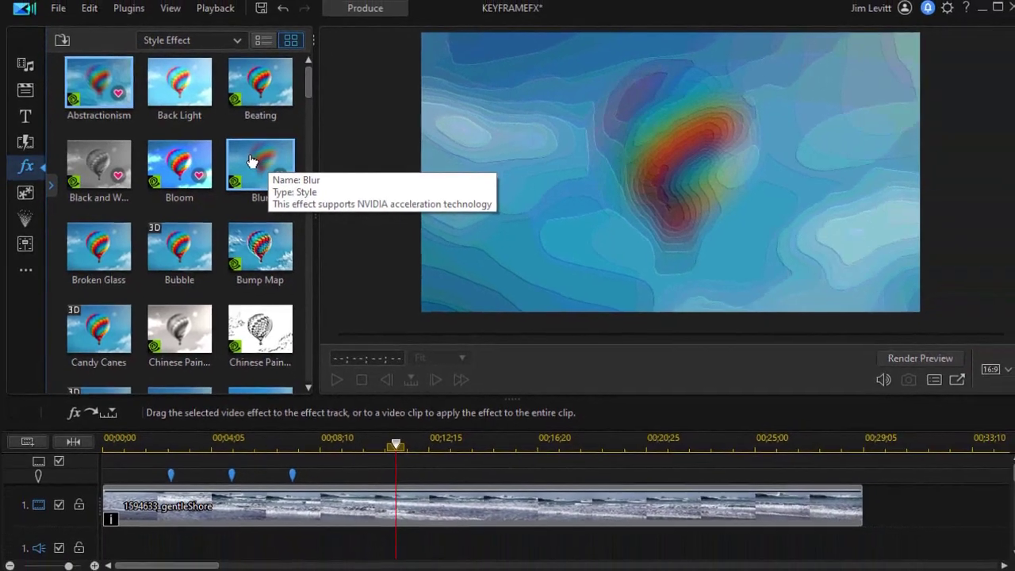
{"action": "left_click_drag", "start_coordinate": [250, 161], "coordinate": [73, 520]}
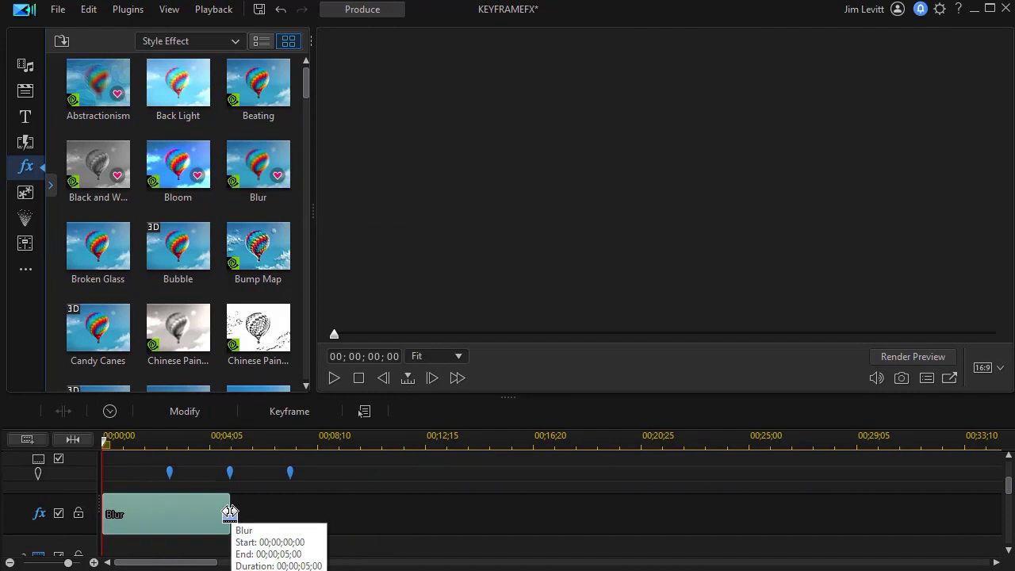
{"action": "left_click_drag", "start_coordinate": [230, 513], "coordinate": [317, 522]}
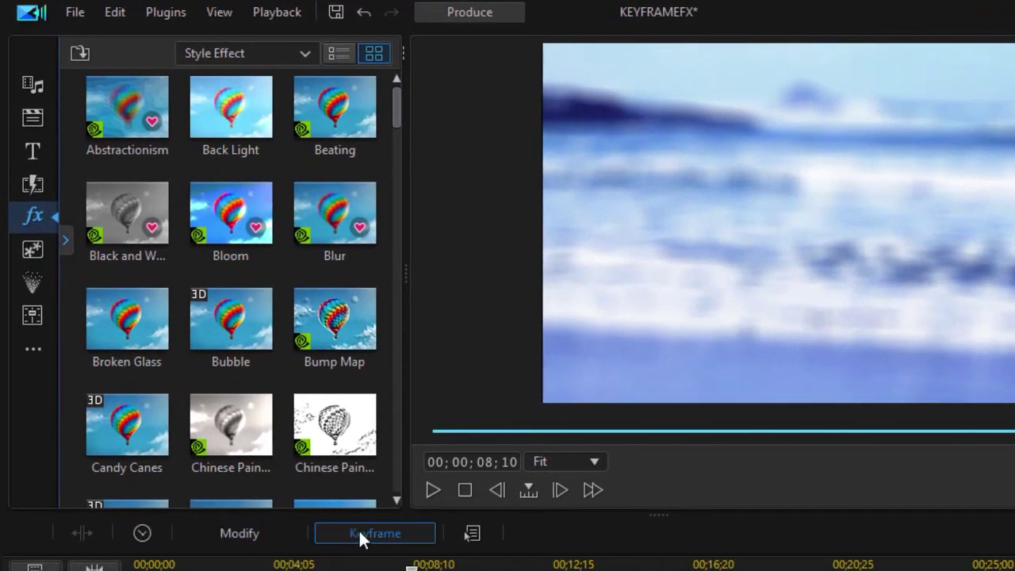
{"action": "left_click", "coordinate": [361, 535]}
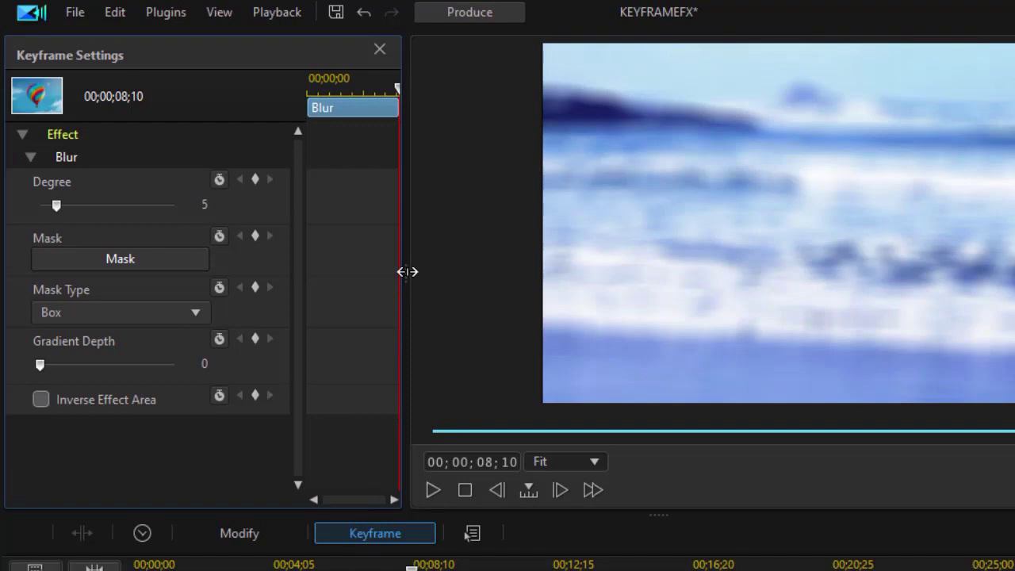
Widen Blur's keyframe panel, keep Mask Type Box, and cue to the first beat at 00;00;02;19
{"action": "left_click_drag", "start_coordinate": [402, 279], "coordinate": [626, 287]}
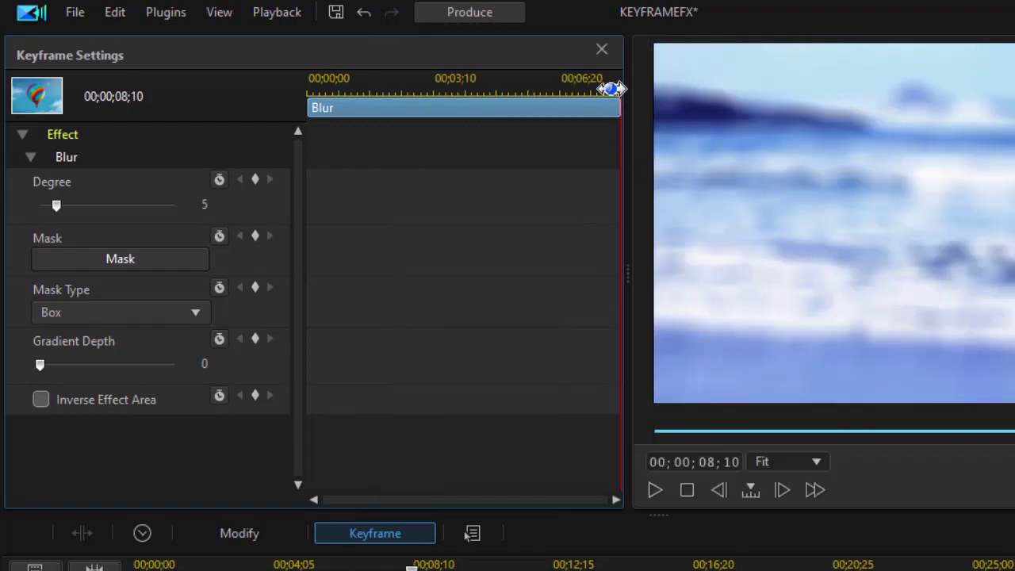
{"action": "left_click_drag", "start_coordinate": [622, 95], "coordinate": [297, 175]}
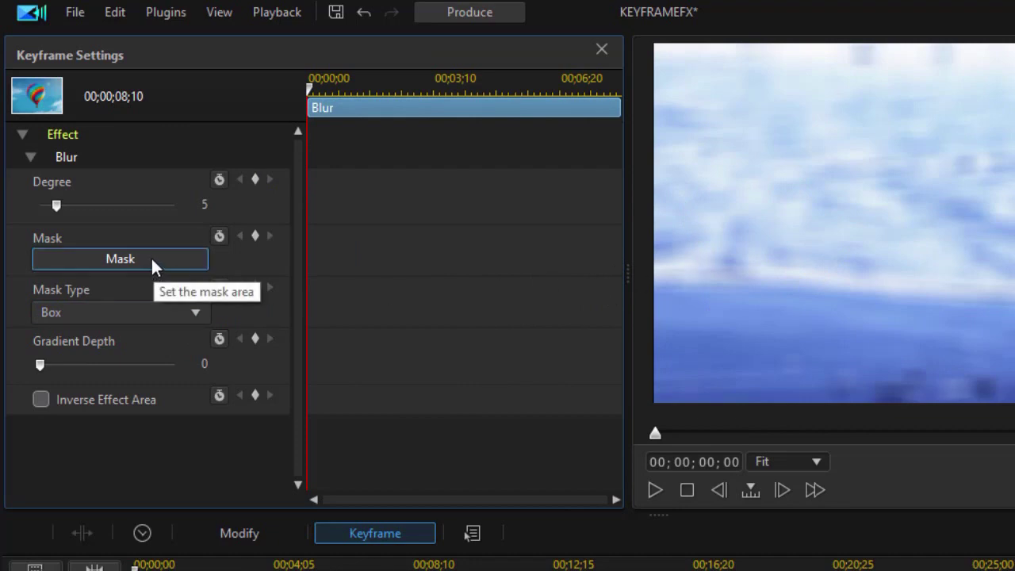
{"action": "left_click", "coordinate": [196, 312]}
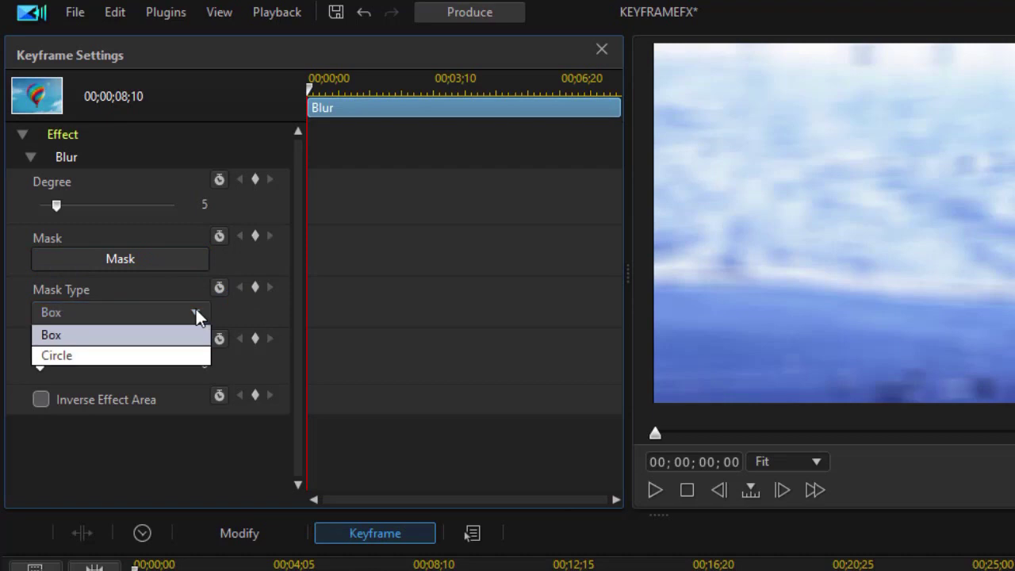
{"action": "left_click", "coordinate": [173, 304]}
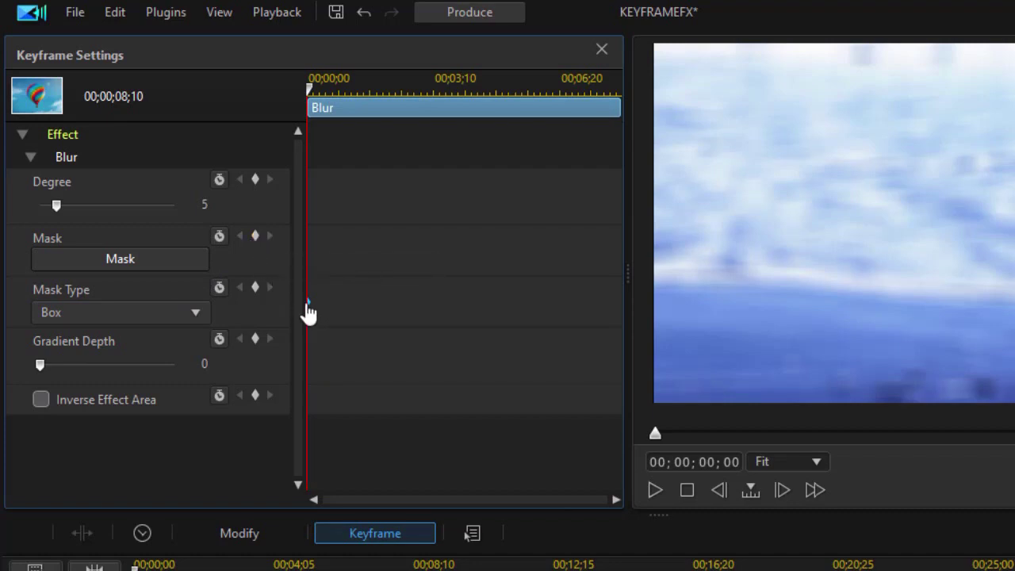
{"action": "left_click", "coordinate": [147, 258]}
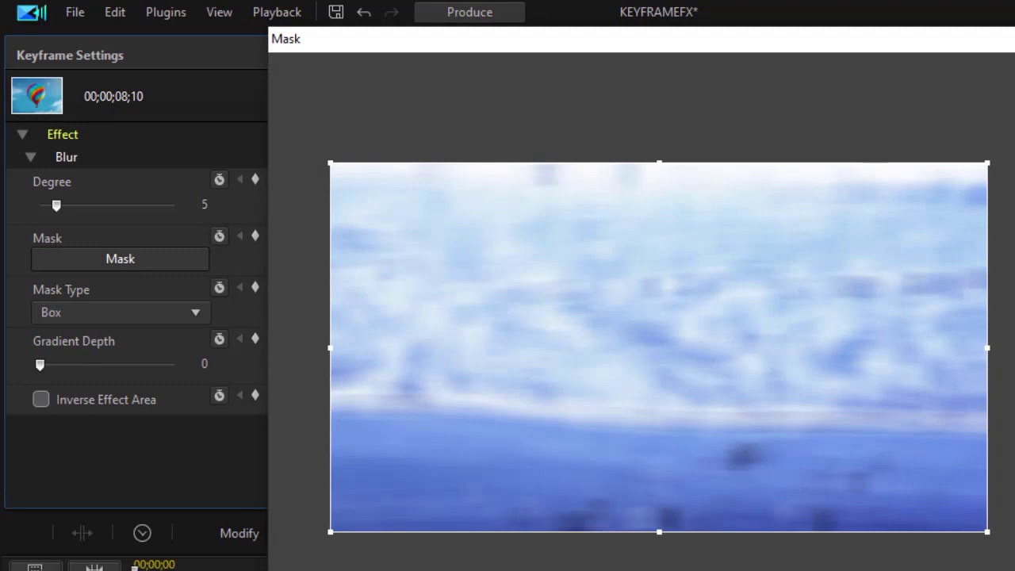
{"action": "key", "text": "Return"}
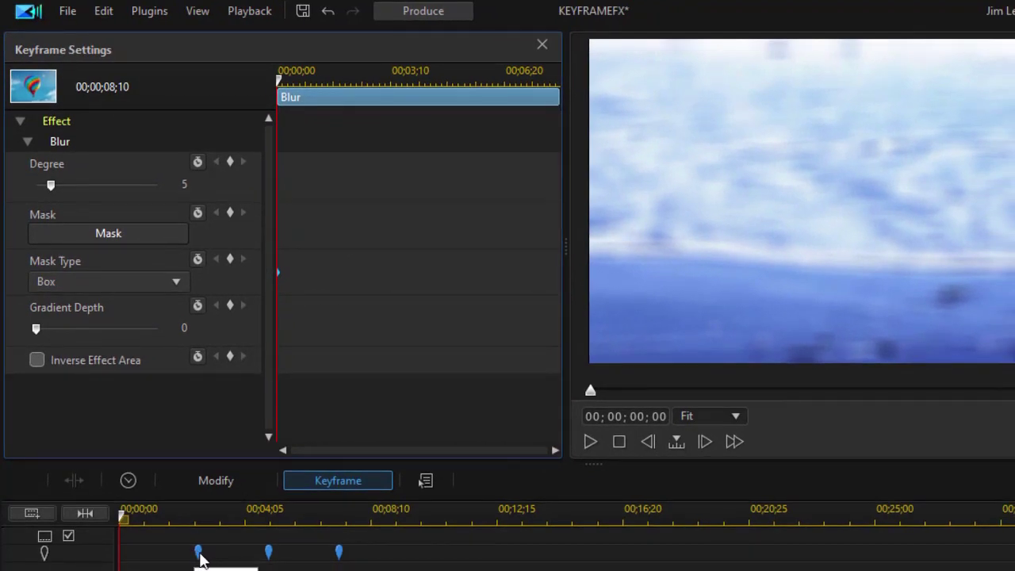
{"action": "left_click", "coordinate": [198, 553]}
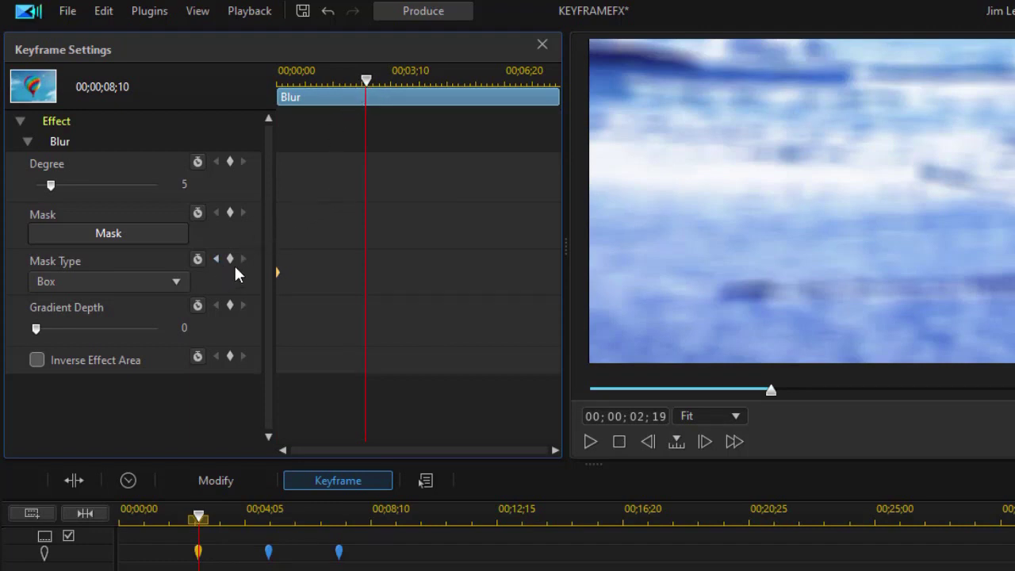
Add Blur Mask keyframes at the first, second and third music beat markers
{"action": "left_click", "coordinate": [230, 213]}
{"action": "left_click_drag", "start_coordinate": [366, 84], "coordinate": [265, 125]}
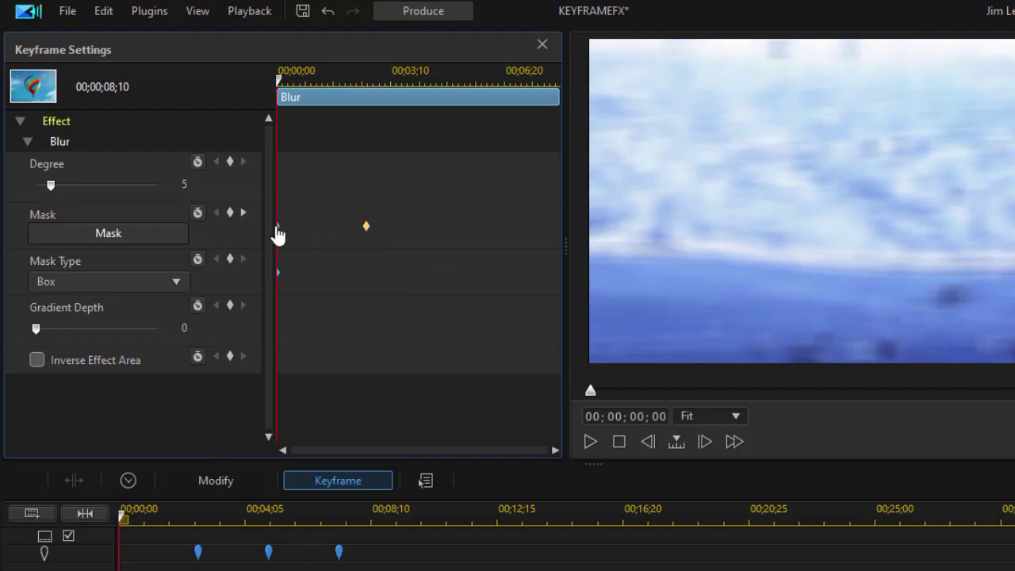
{"action": "left_click_drag", "start_coordinate": [281, 79], "coordinate": [385, 111]}
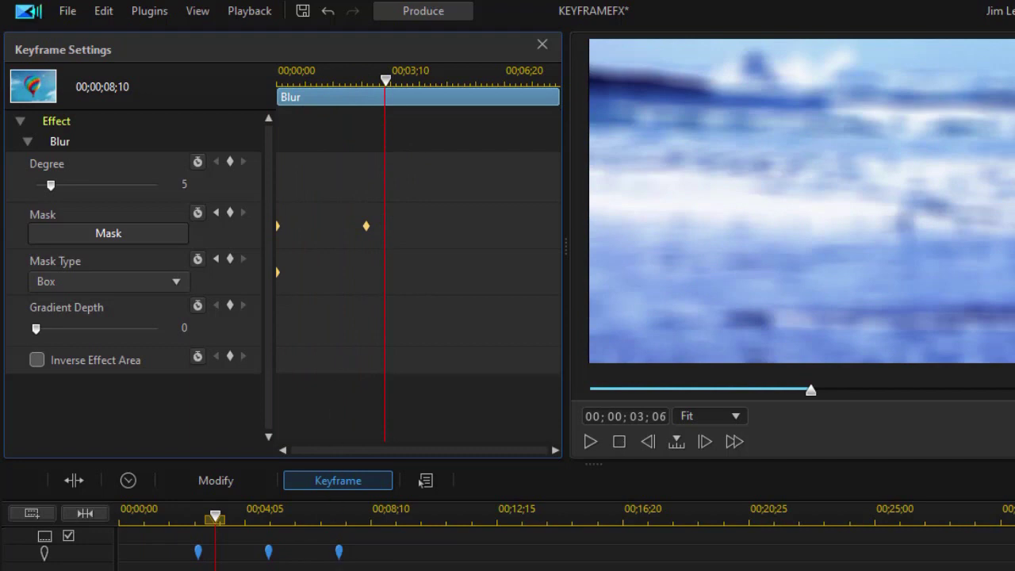
{"action": "left_click", "coordinate": [268, 552]}
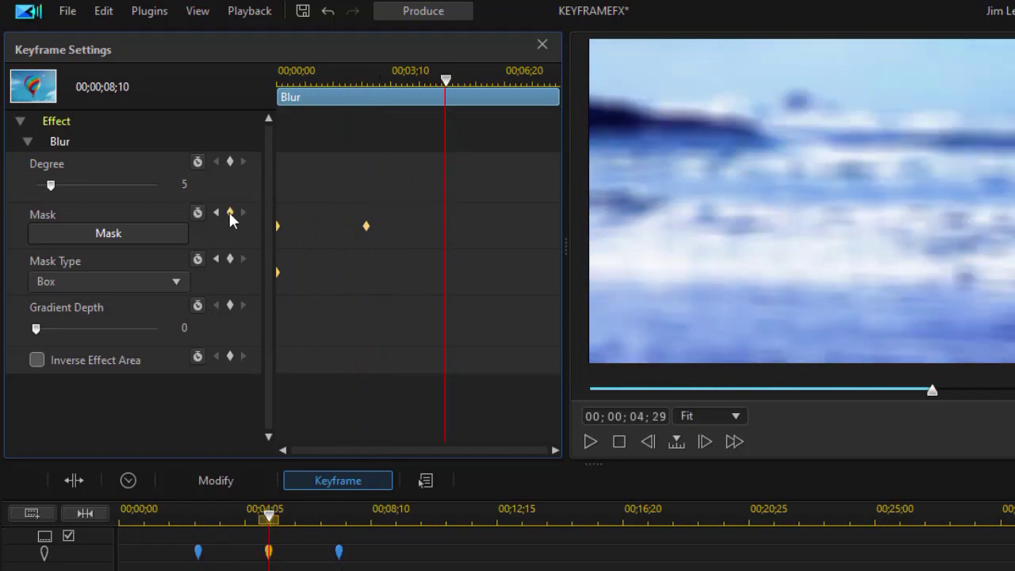
{"action": "left_click", "coordinate": [231, 212]}
{"action": "left_click", "coordinate": [339, 552]}
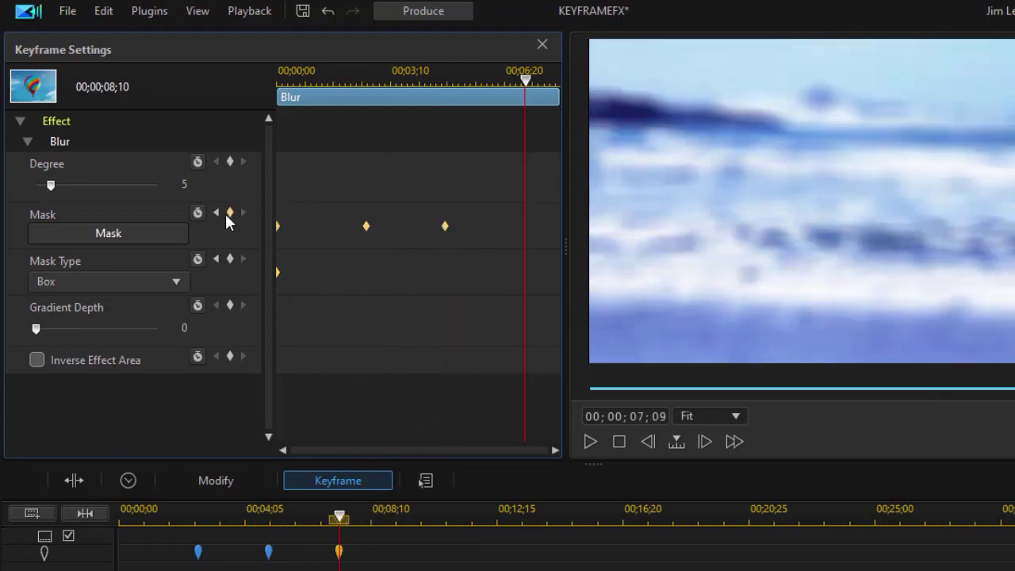
{"action": "left_click", "coordinate": [231, 214]}
At the first beat keyframe, raise the Blur mask box's bottom edge slightly
{"action": "left_click", "coordinate": [215, 212]}
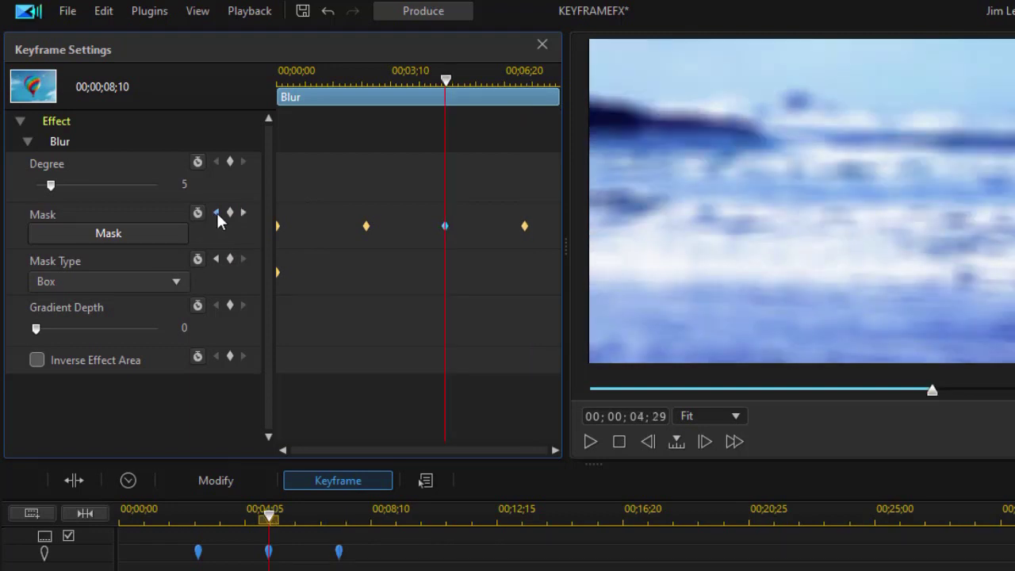
{"action": "left_click", "coordinate": [216, 212]}
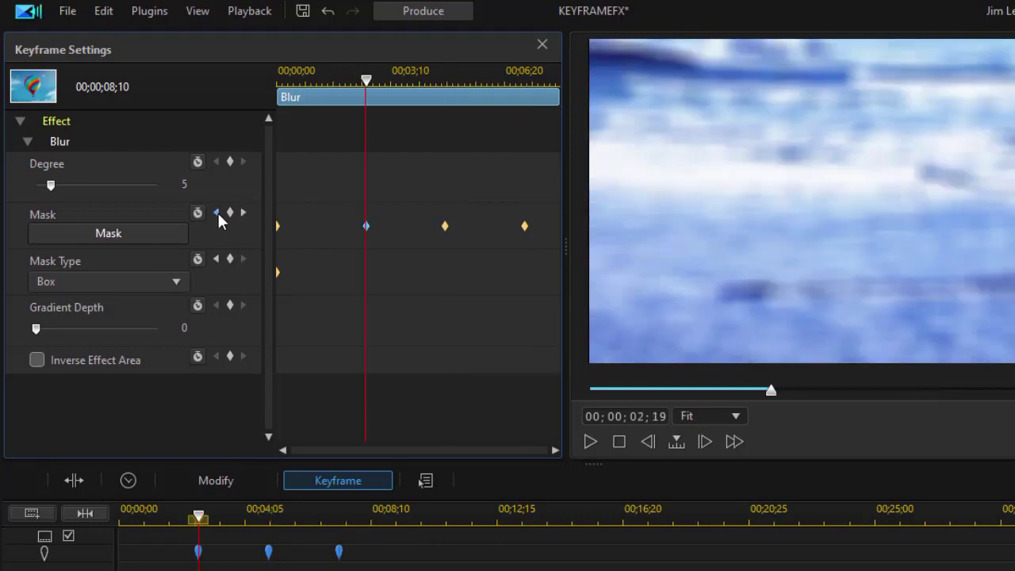
{"action": "left_click", "coordinate": [174, 237]}
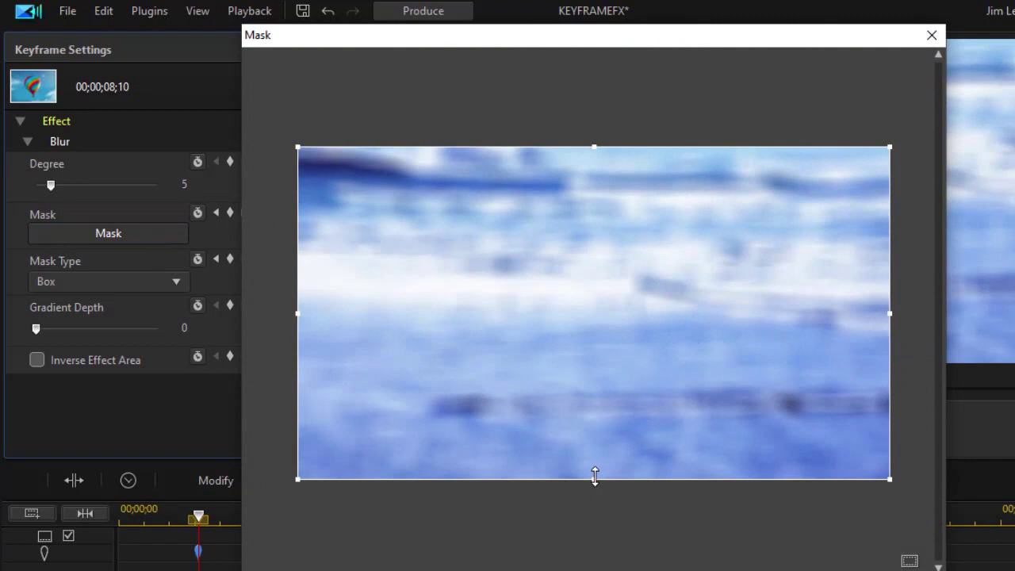
{"action": "left_click_drag", "start_coordinate": [595, 475], "coordinate": [603, 383]}
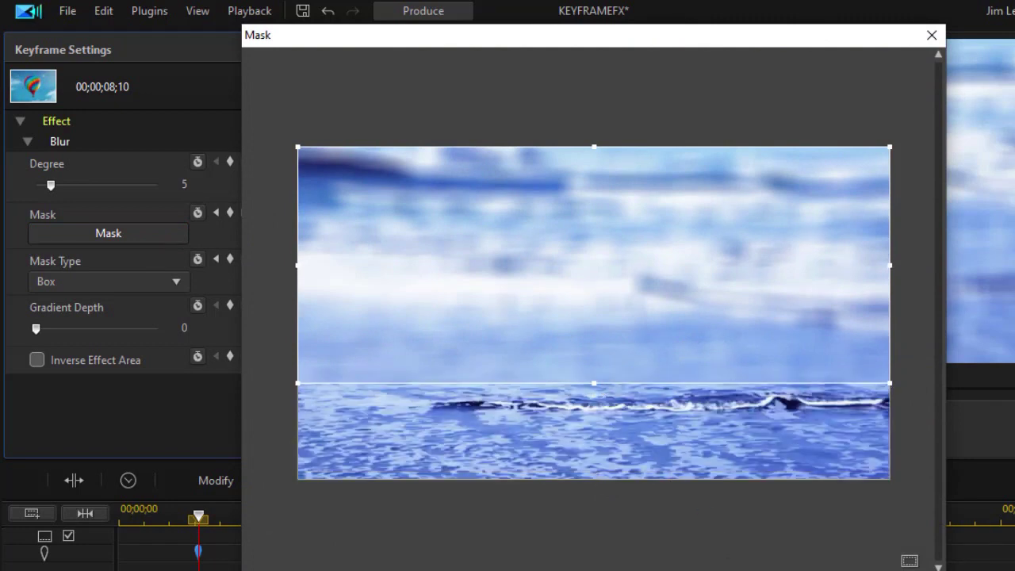
{"action": "key", "text": "Escape"}
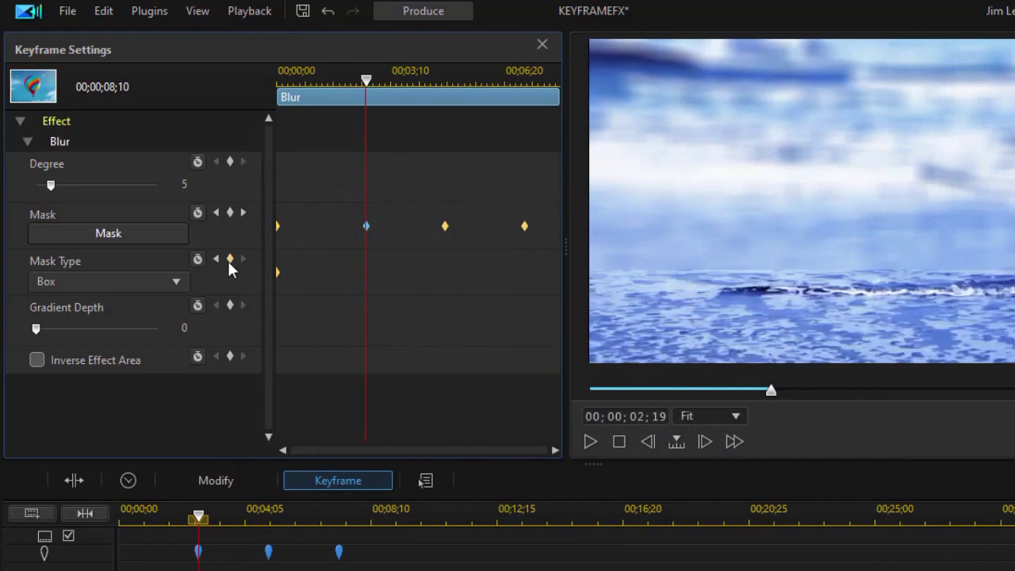
At the next Mask keyframe, raise the mask box's bottom edge to mid-frame
{"action": "left_click", "coordinate": [243, 213]}
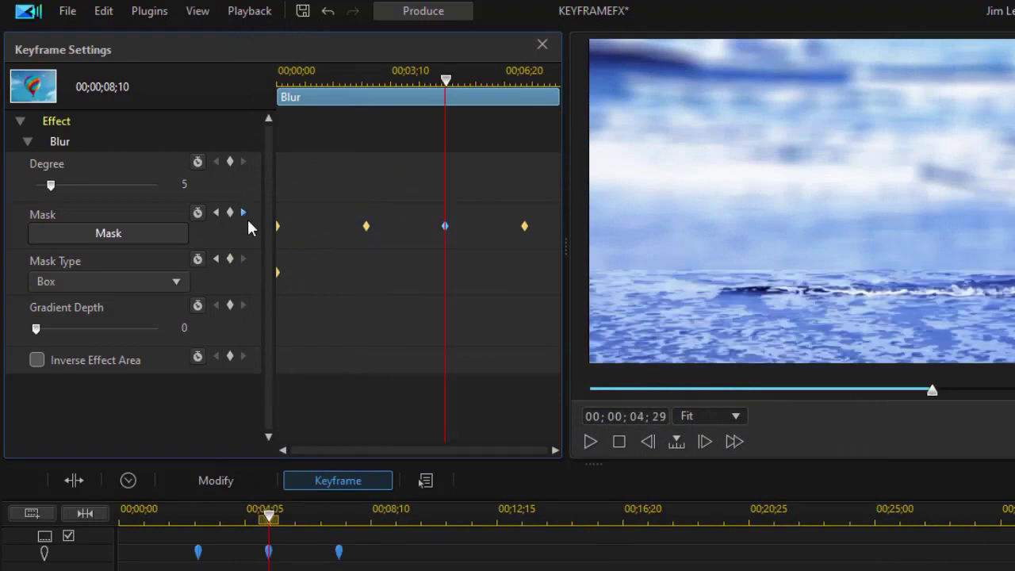
{"action": "left_click", "coordinate": [174, 235]}
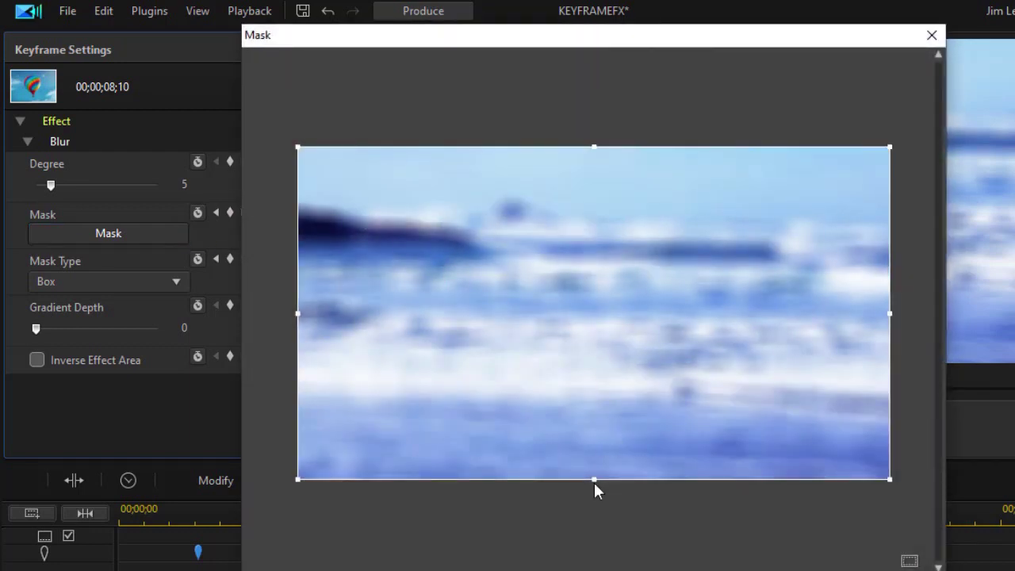
{"action": "left_click_drag", "start_coordinate": [594, 476], "coordinate": [590, 303]}
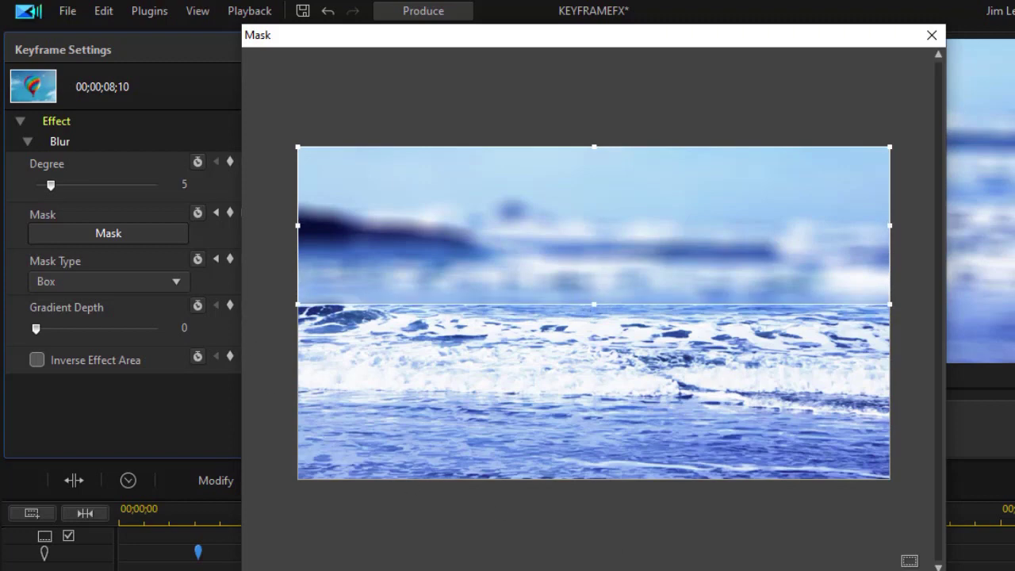
{"action": "key", "text": "Escape"}
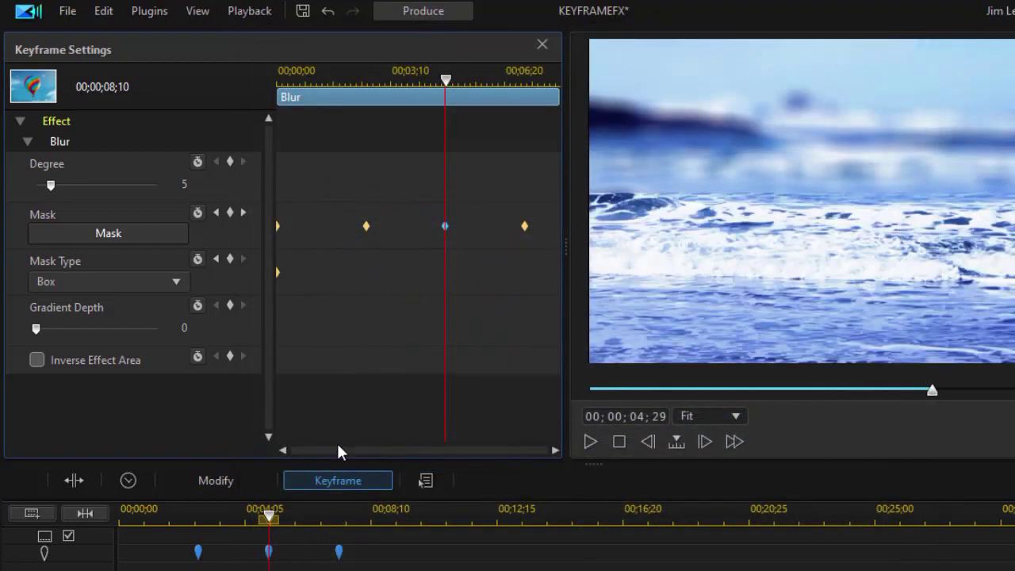
At the last Mask keyframe, shrink the blur box to a thin strip along the top
{"action": "left_click", "coordinate": [243, 212]}
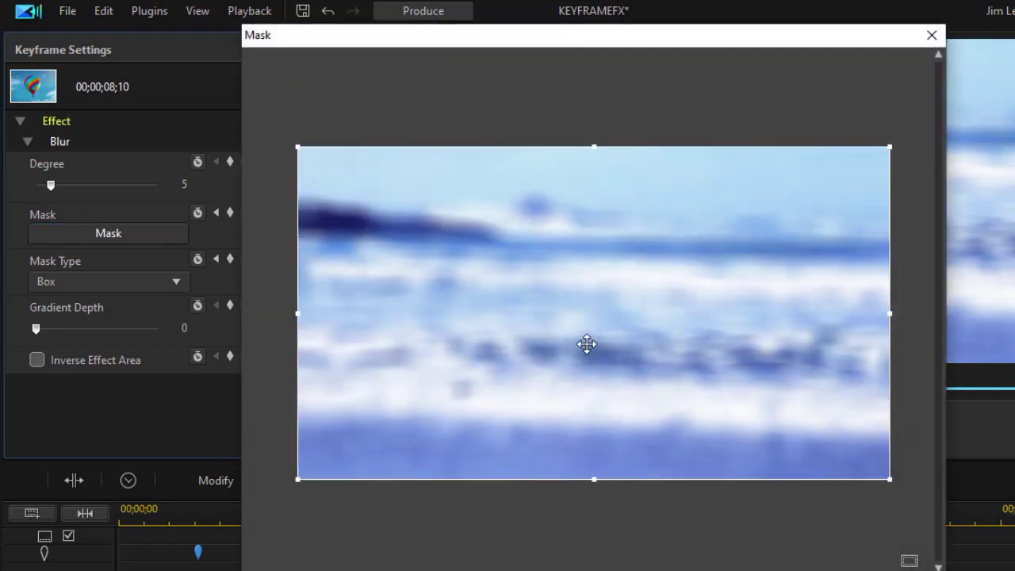
{"action": "left_click_drag", "start_coordinate": [596, 476], "coordinate": [578, 156]}
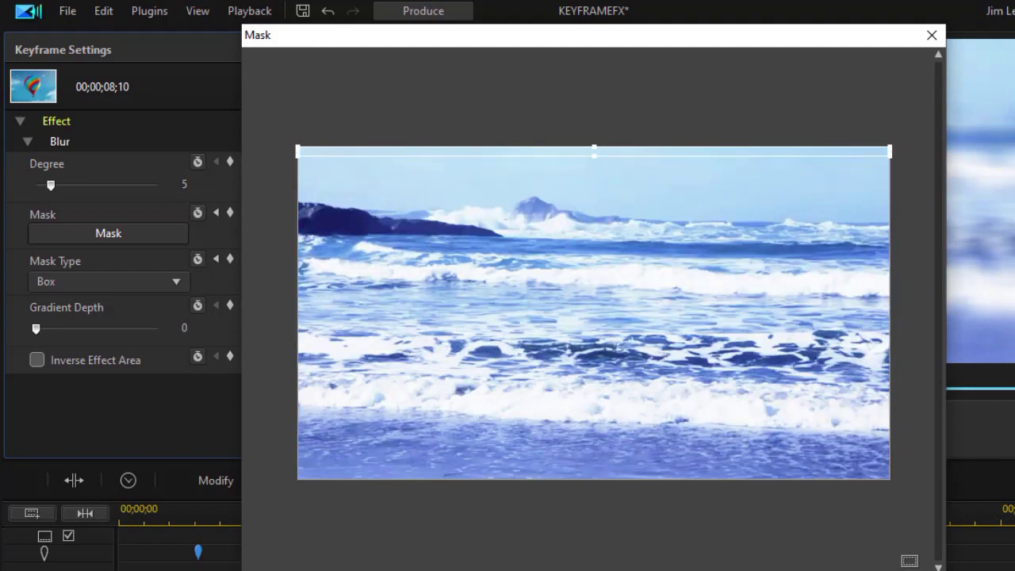
{"action": "key", "text": "Return"}
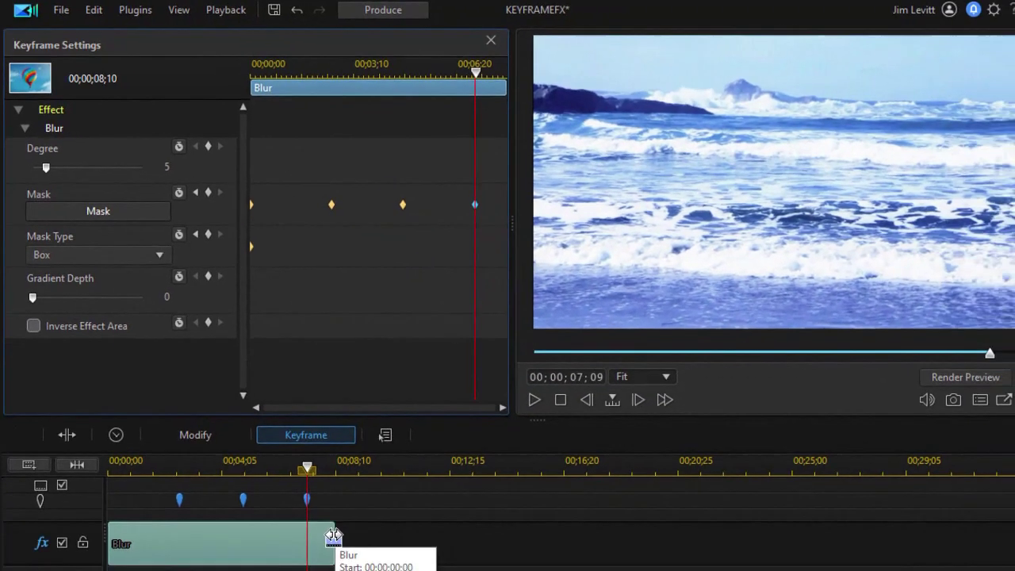
Trim the Blur effect's end so it lasts 00;00;07;16 instead of 00;00;08;10
{"action": "left_click_drag", "start_coordinate": [332, 537], "coordinate": [312, 543]}
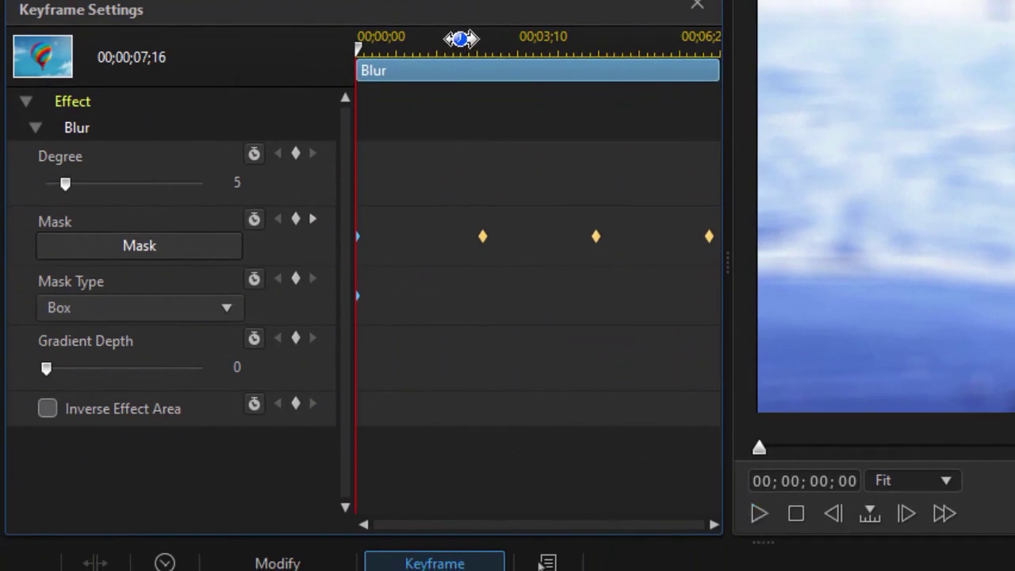
Add a Mask hold keyframe just before the second beat keyframe, duplicating the previous keyframe
{"action": "left_click_drag", "start_coordinate": [460, 38], "coordinate": [535, 48]}
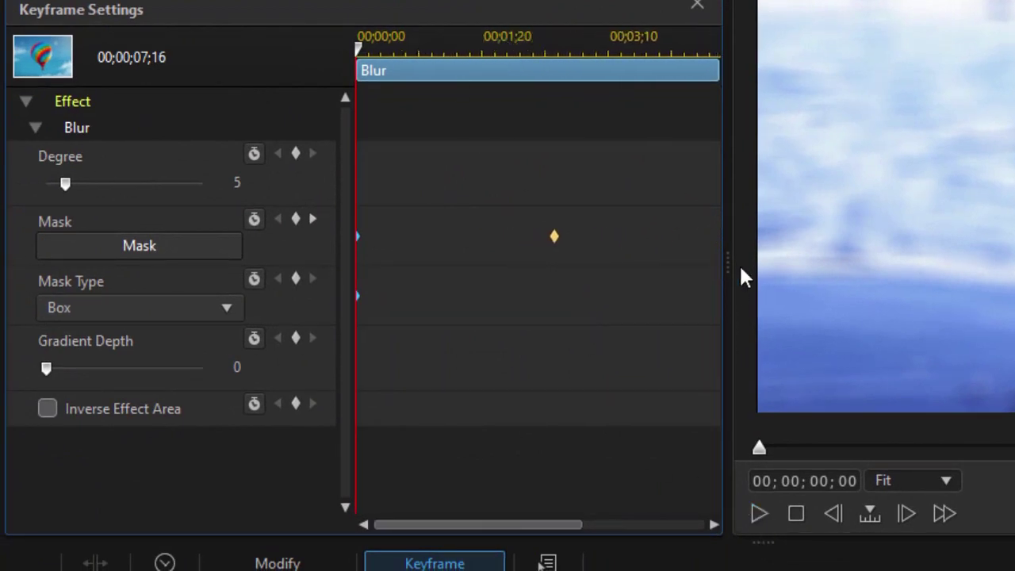
{"action": "left_click_drag", "start_coordinate": [727, 258], "coordinate": [983, 254]}
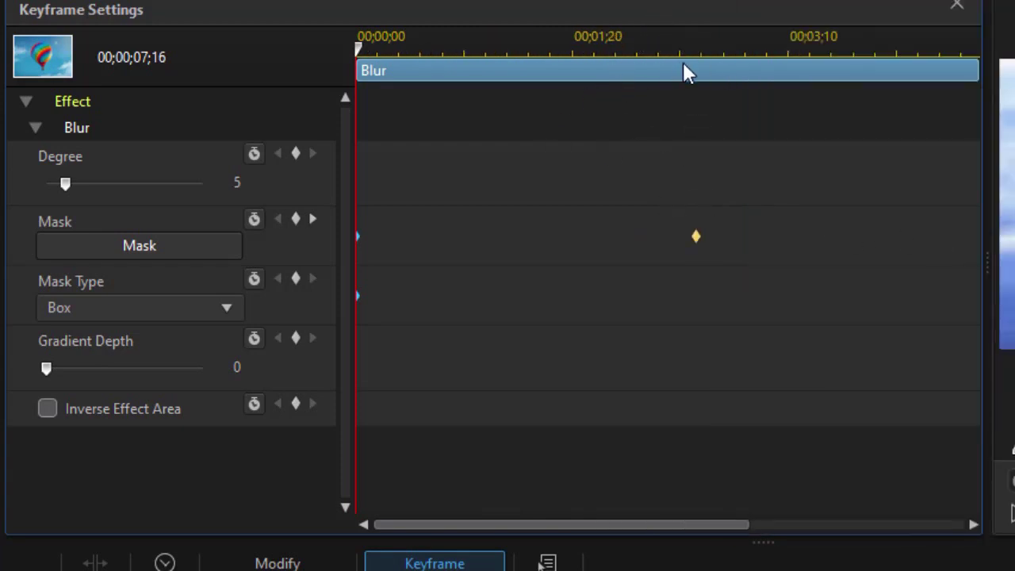
{"action": "left_click", "coordinate": [675, 53]}
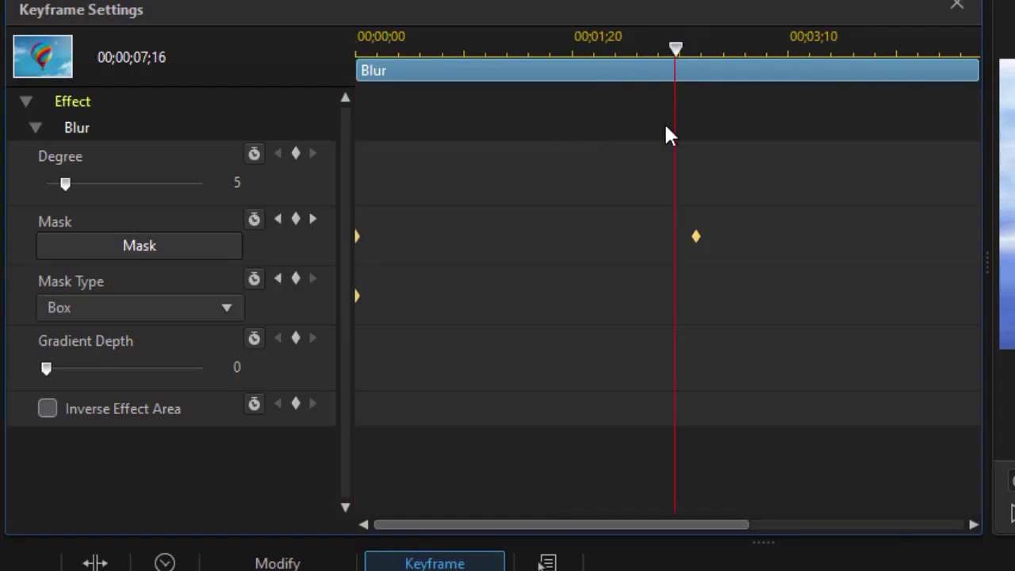
{"action": "left_click", "coordinate": [296, 220]}
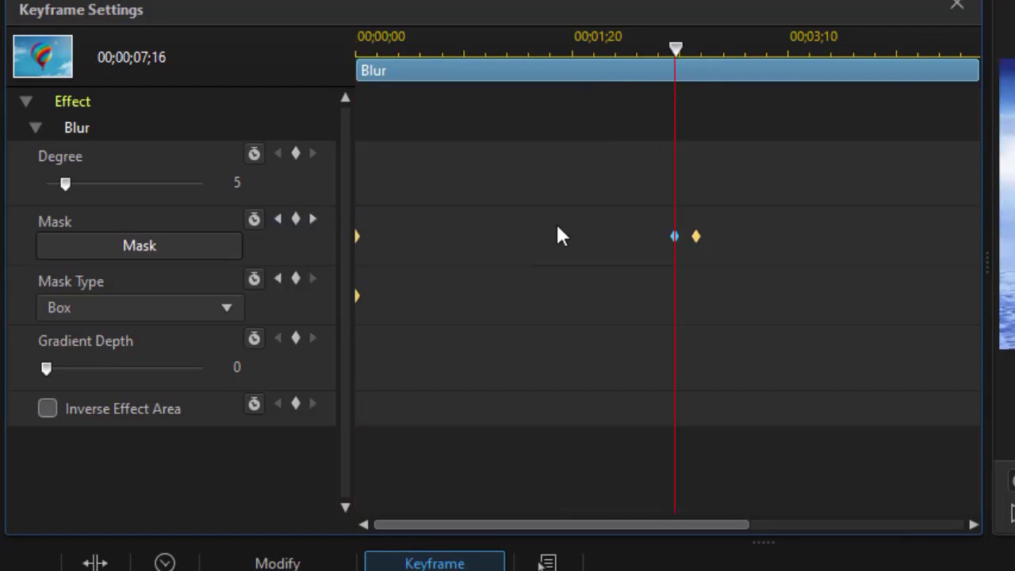
{"action": "right_click", "coordinate": [671, 238]}
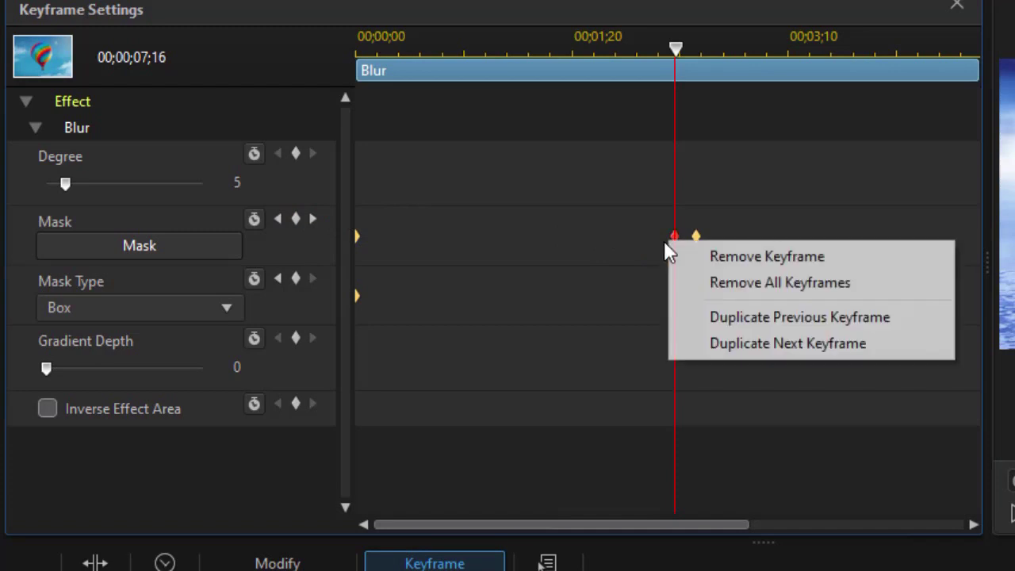
{"action": "left_click", "coordinate": [704, 315]}
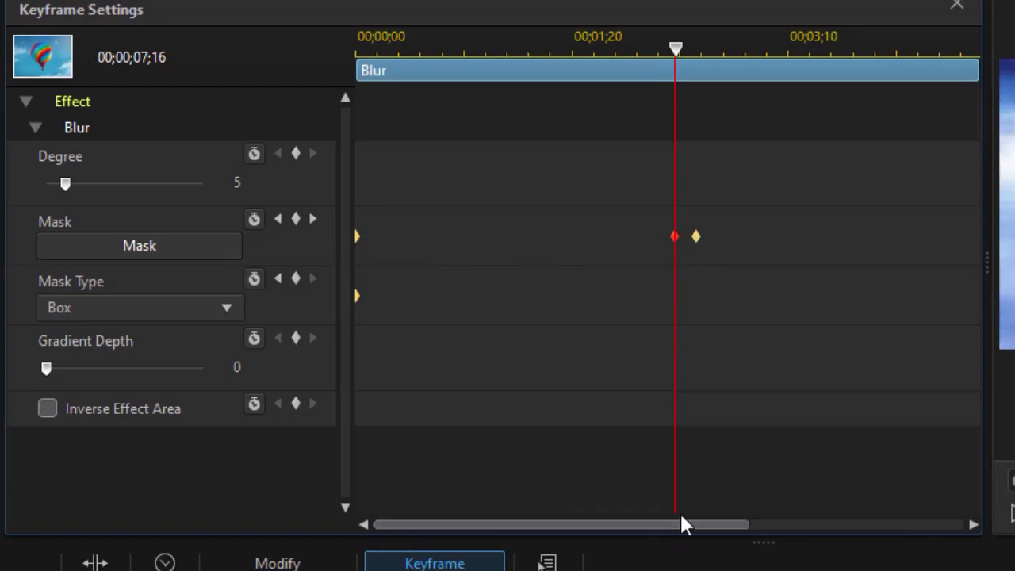
Add a Mask hold keyframe just before the third keyframe, duplicating the previous keyframe
{"action": "left_click_drag", "start_coordinate": [686, 522], "coordinate": [820, 514]}
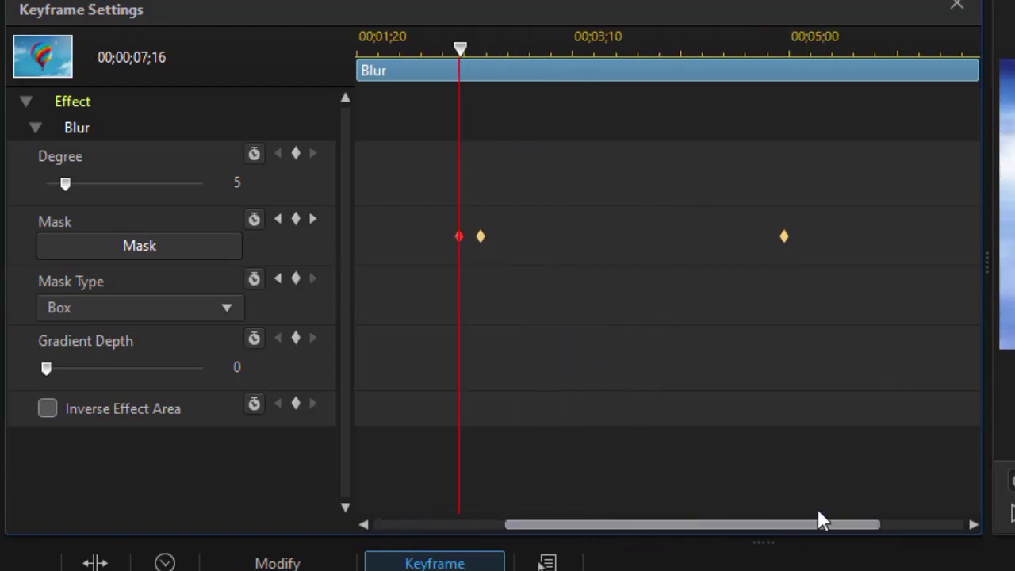
{"action": "left_click", "coordinate": [763, 61]}
{"action": "left_click_drag", "start_coordinate": [761, 46], "coordinate": [769, 46]}
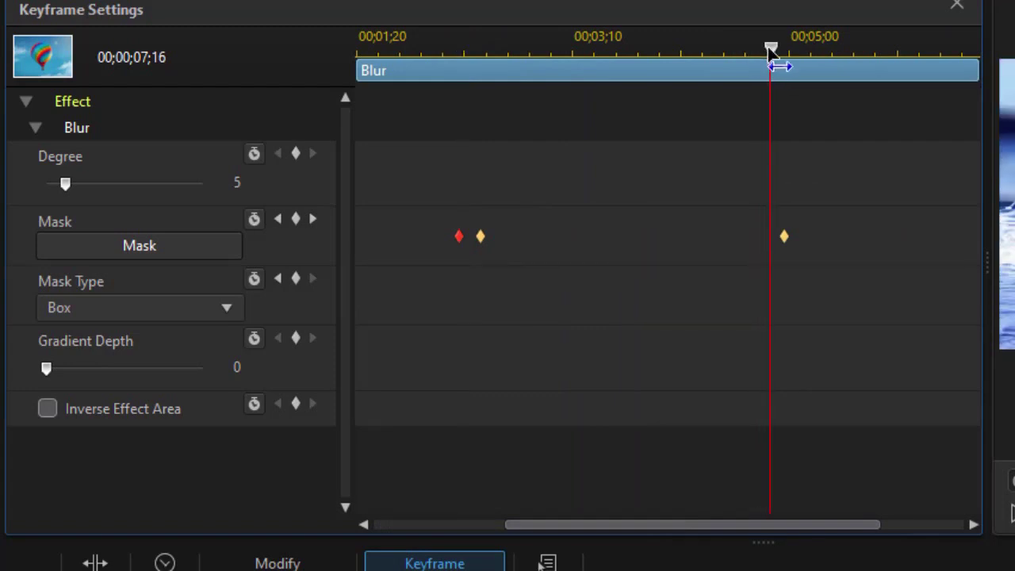
{"action": "left_click", "coordinate": [295, 220]}
{"action": "left_click", "coordinate": [771, 236]}
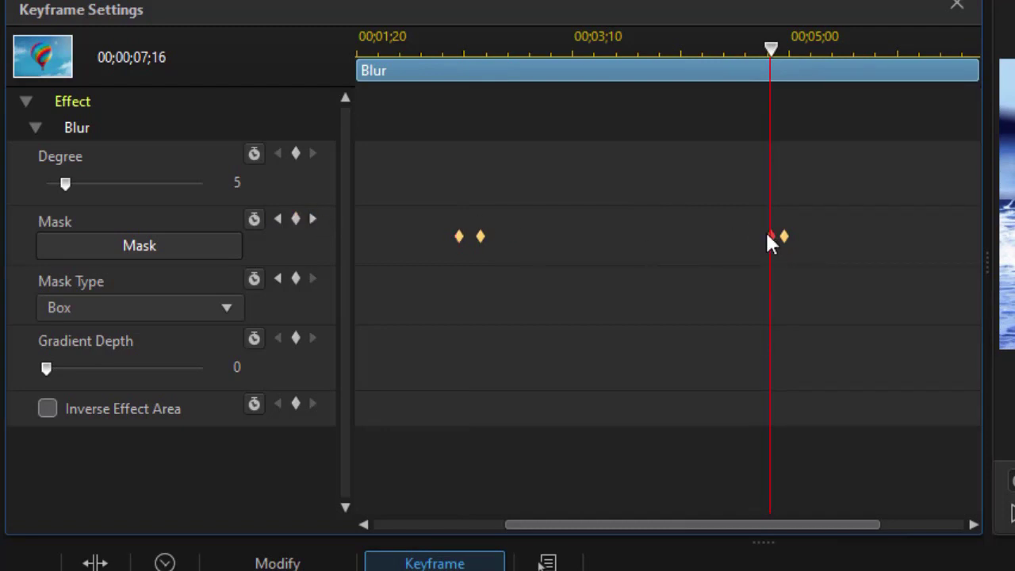
{"action": "right_click", "coordinate": [770, 236]}
{"action": "left_click", "coordinate": [838, 318]}
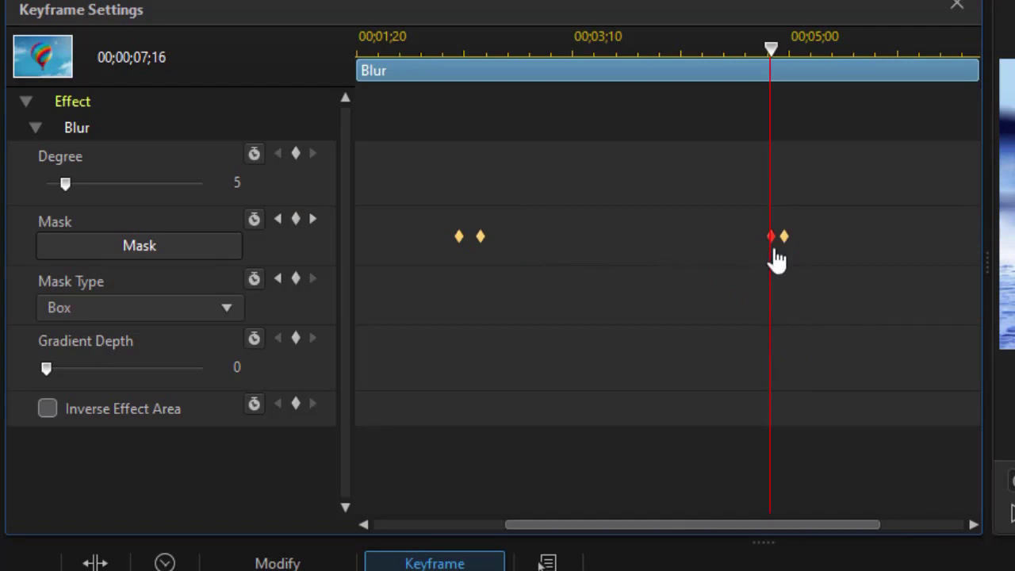
Add a duplicated hold keyframe just before the last Mask keyframe, then narrow the keyframe panel
{"action": "left_click_drag", "start_coordinate": [745, 524], "coordinate": [870, 494]}
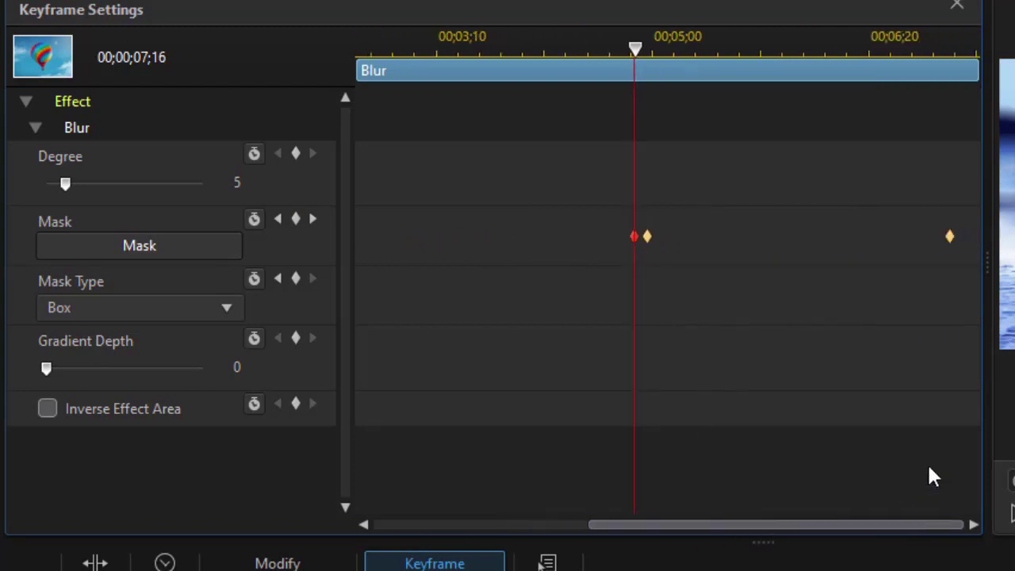
{"action": "left_click", "coordinate": [936, 70]}
{"action": "left_click", "coordinate": [933, 53]}
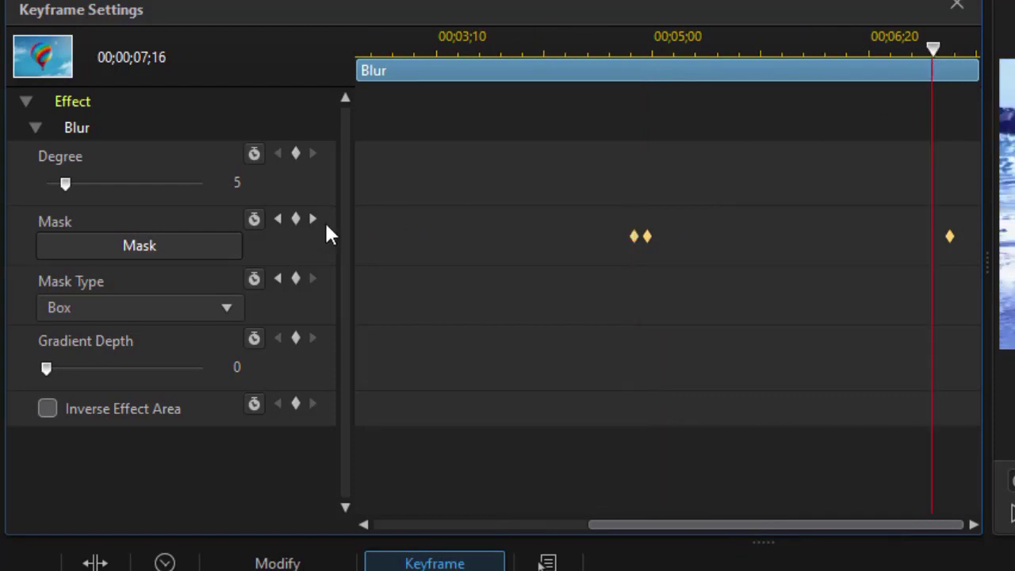
{"action": "left_click", "coordinate": [296, 219]}
{"action": "right_click", "coordinate": [930, 236]}
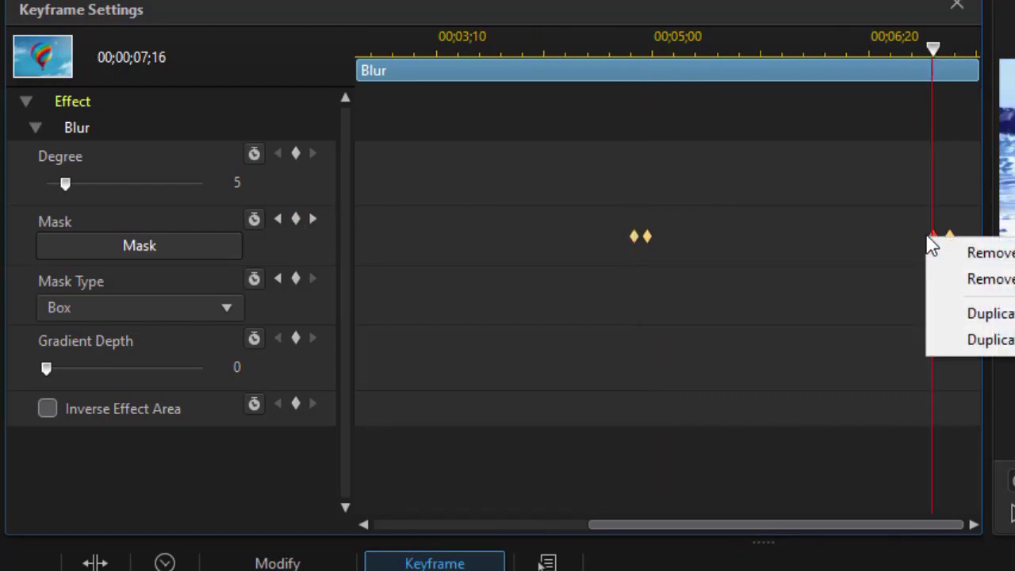
{"action": "left_click", "coordinate": [1001, 315]}
{"action": "left_click_drag", "start_coordinate": [792, 524], "coordinate": [347, 526]}
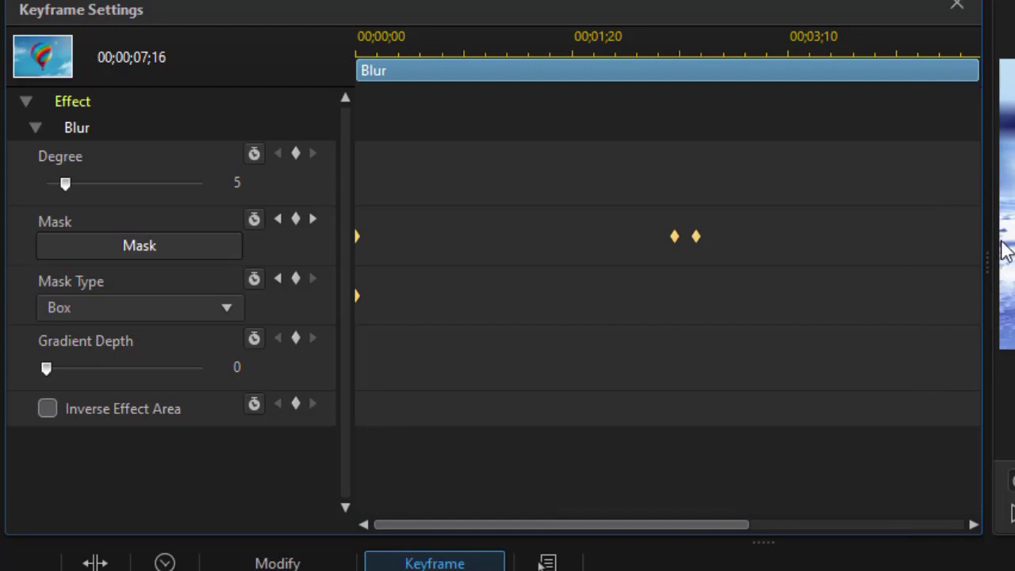
{"action": "left_click_drag", "start_coordinate": [988, 262], "coordinate": [464, 345]}
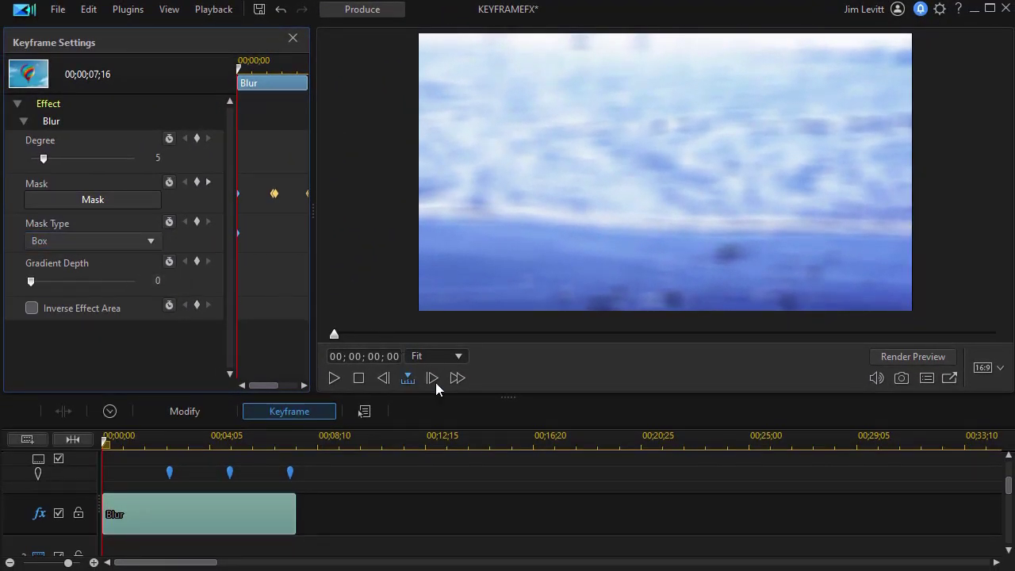
Jump the playhead to 00;00;13;16, past the Blur effect, where the ocean is fully sharp
{"action": "left_click", "coordinate": [453, 443]}
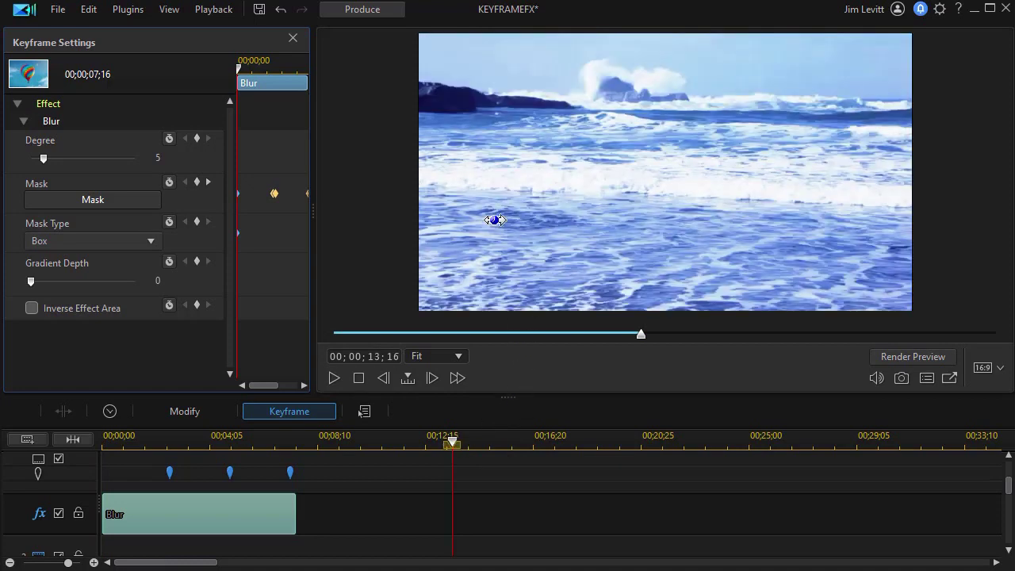
Leave Keyframe Settings, return the playhead to 00;00;04;17, and select the Blur effect clip
{"action": "left_click", "coordinate": [480, 194]}
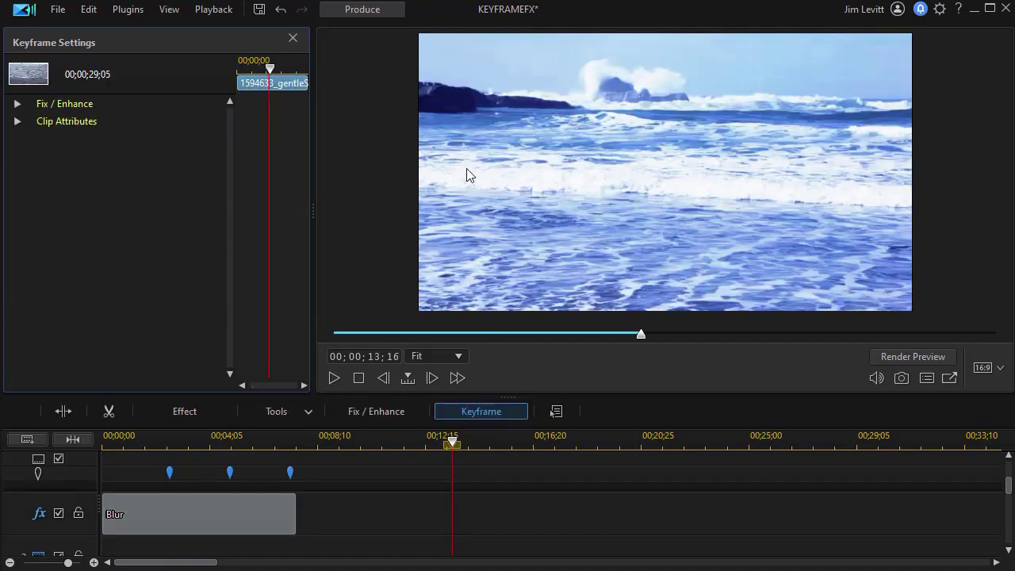
{"action": "left_click", "coordinate": [449, 442]}
{"action": "left_click", "coordinate": [189, 454]}
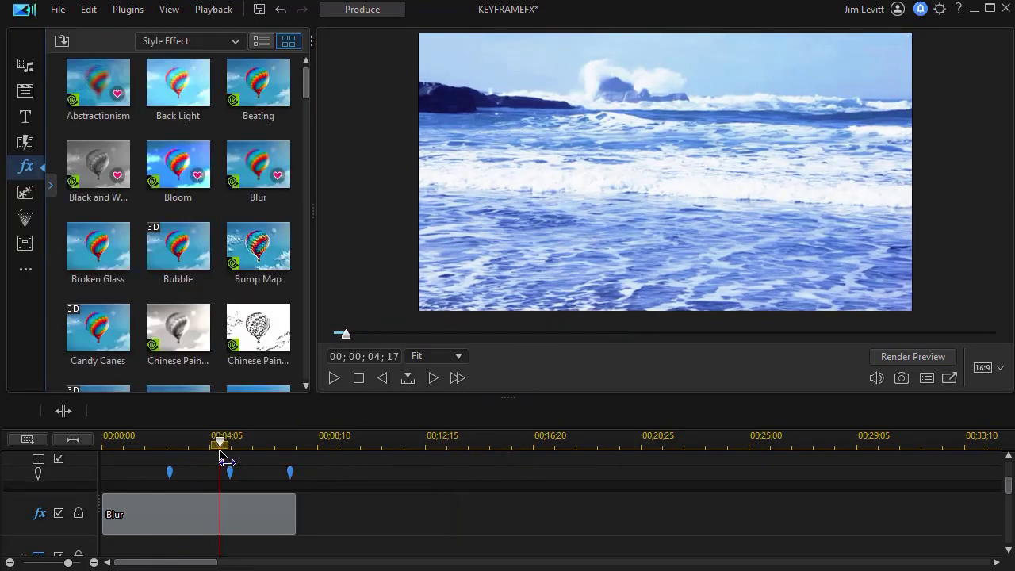
{"action": "left_click", "coordinate": [475, 238]}
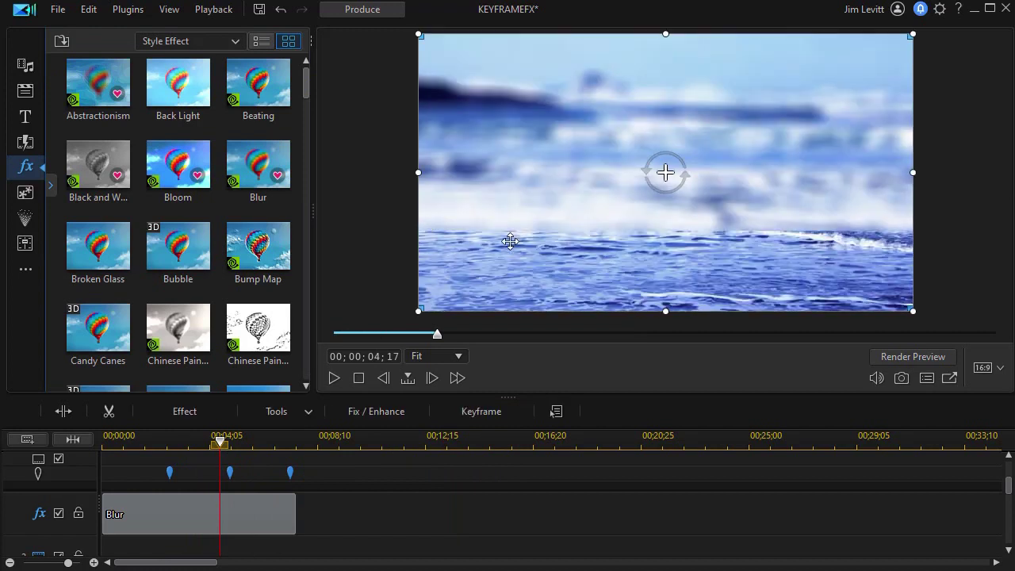